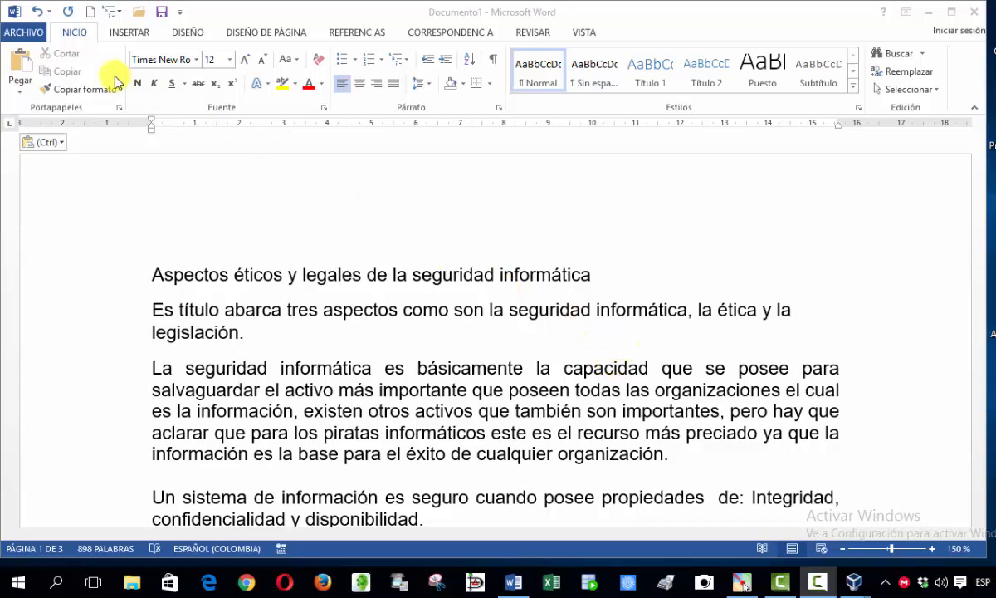
Save the document as a Word document named Repaso1 in the Documentos folder.
click(23, 31)
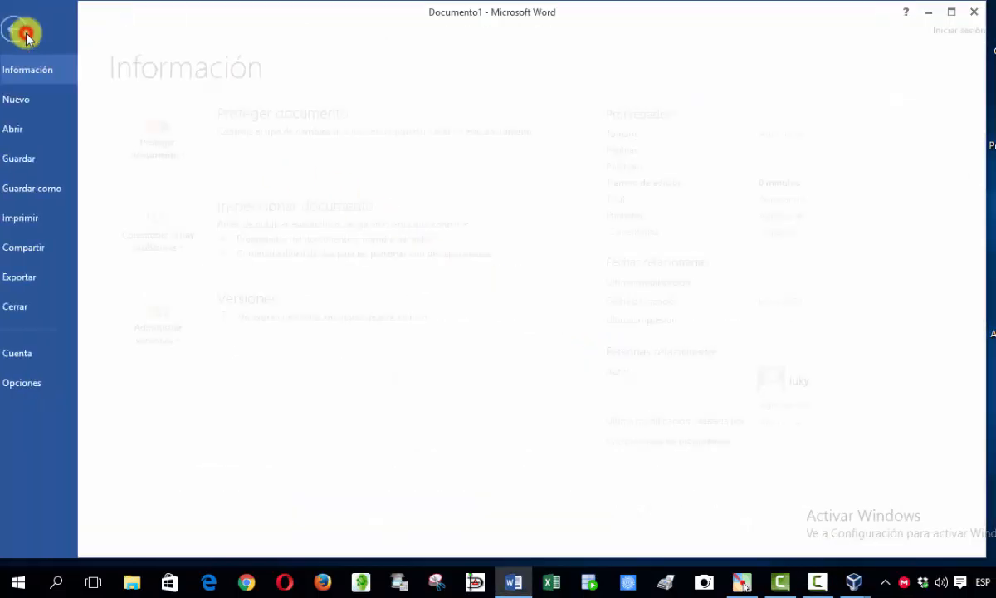
click(30, 160)
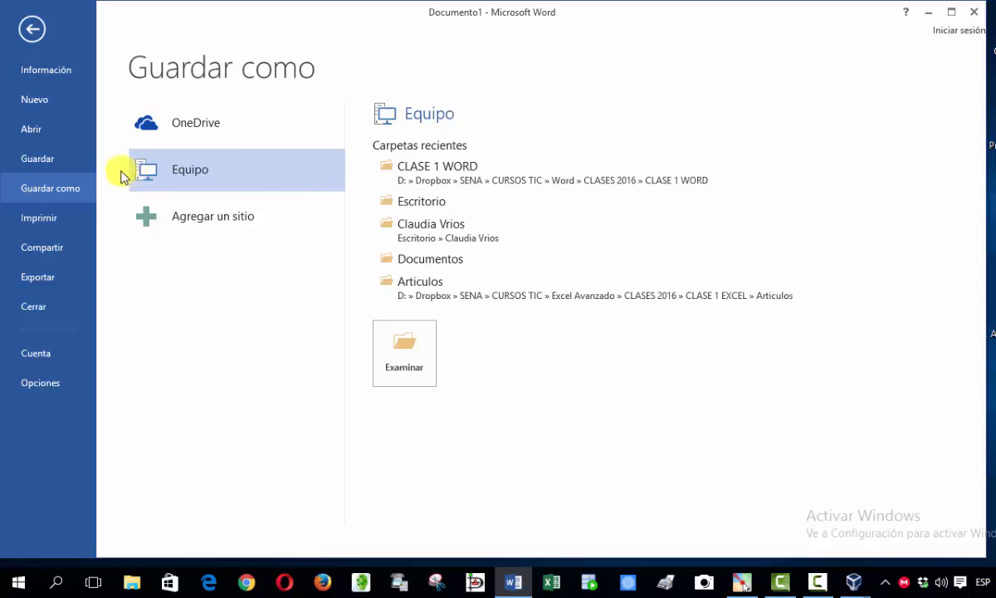
click(428, 259)
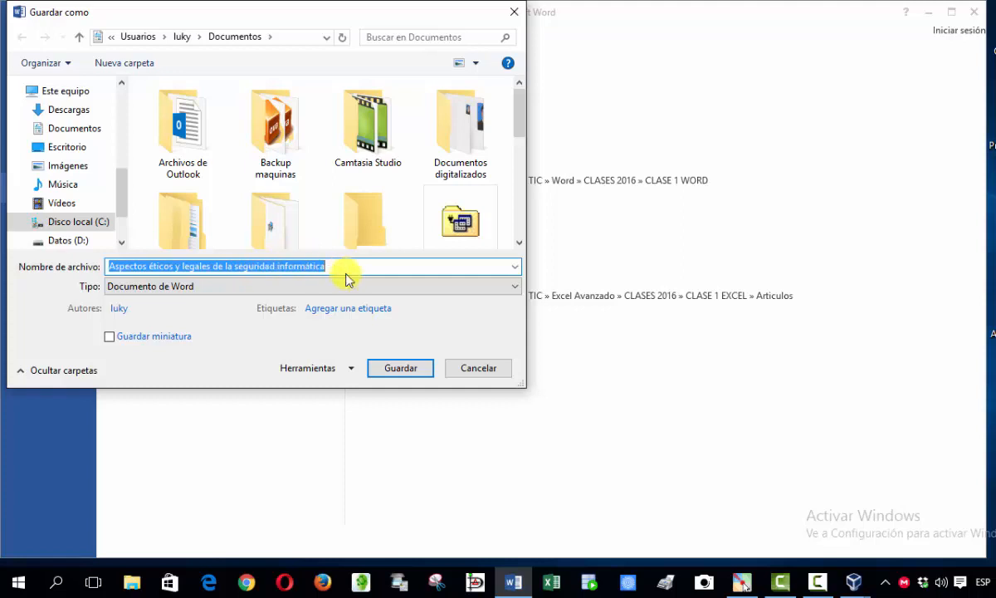
text(Re)
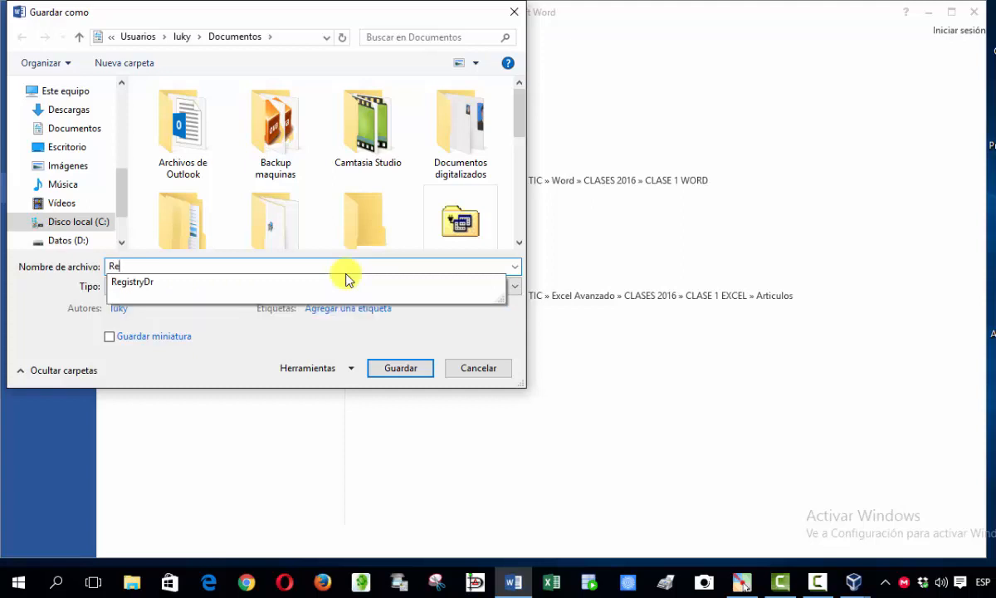
text(paso)
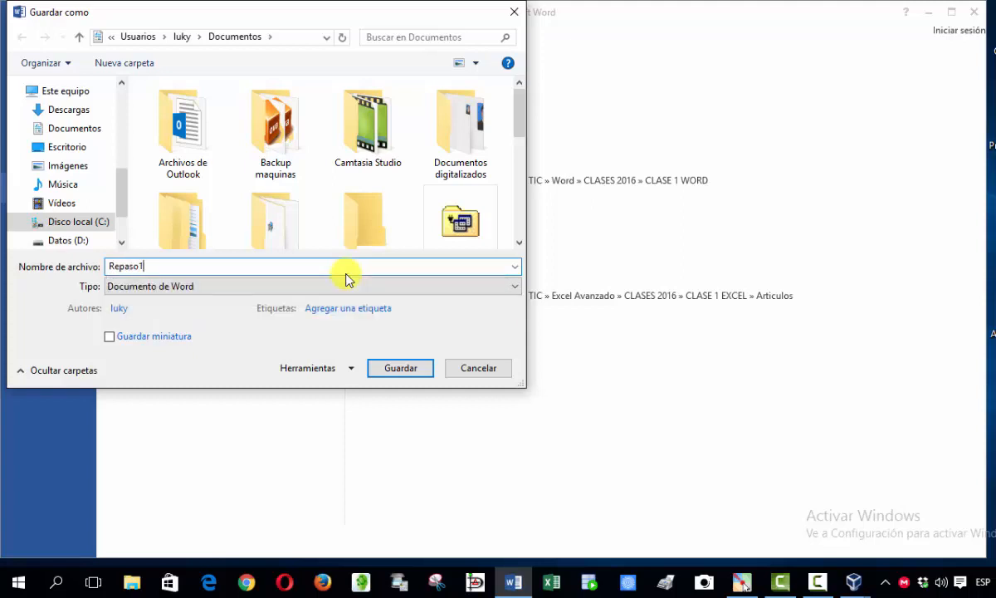
text(1)
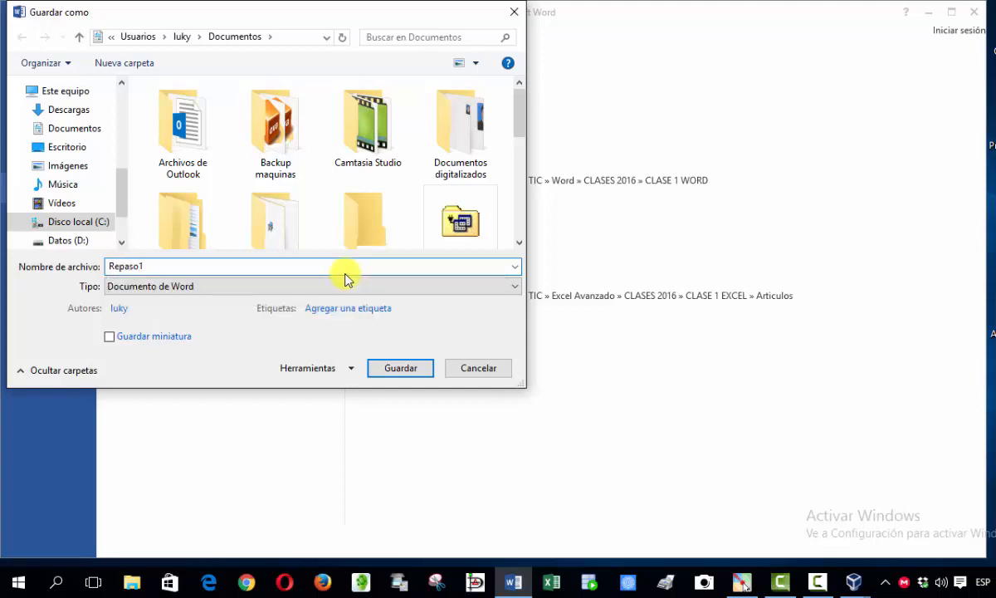
click(399, 370)
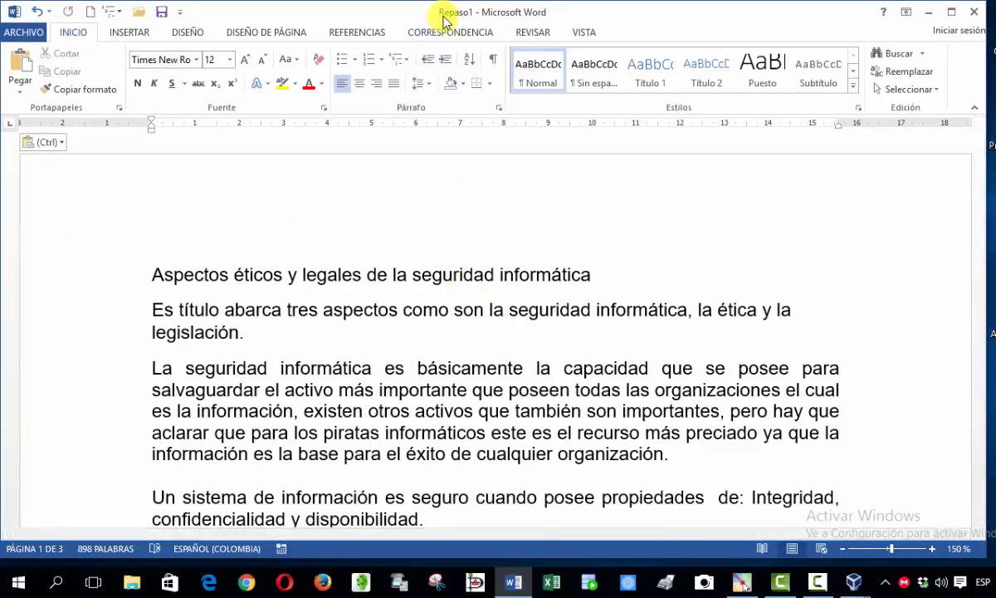
Close the Repaso1 document while keeping the program open.
drag(438, 13, 448, 14)
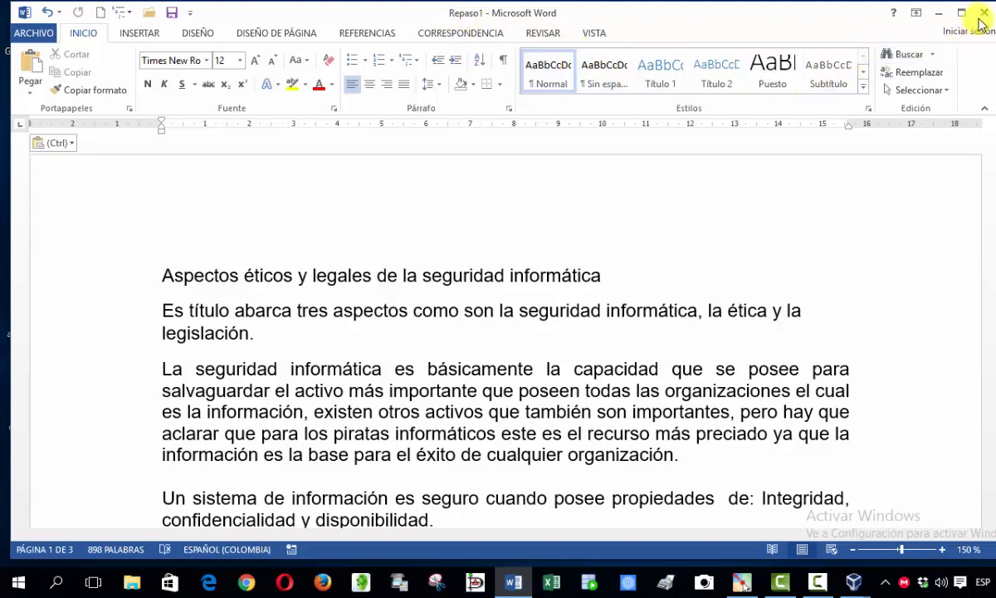
click(33, 32)
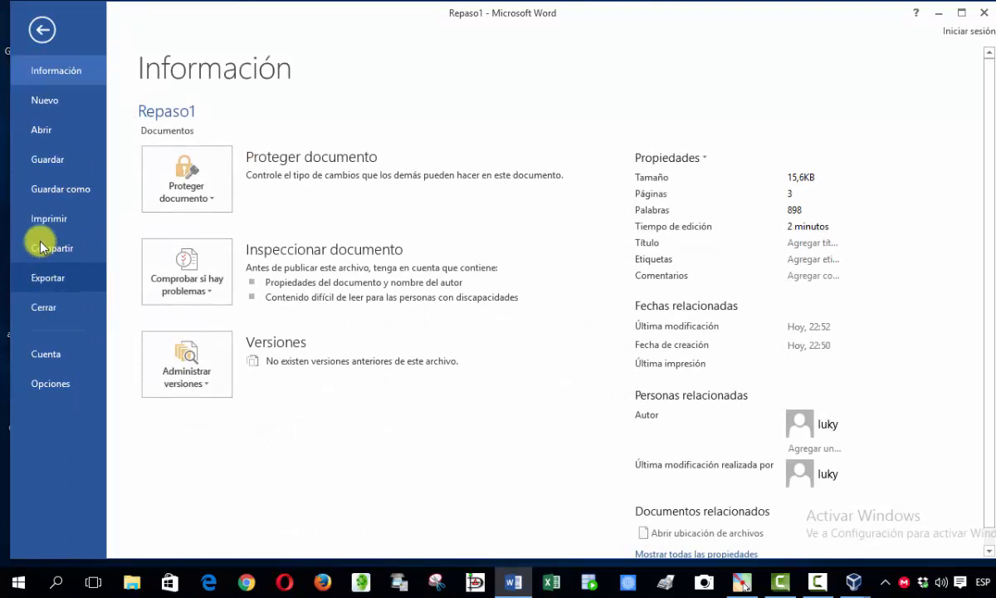
click(40, 33)
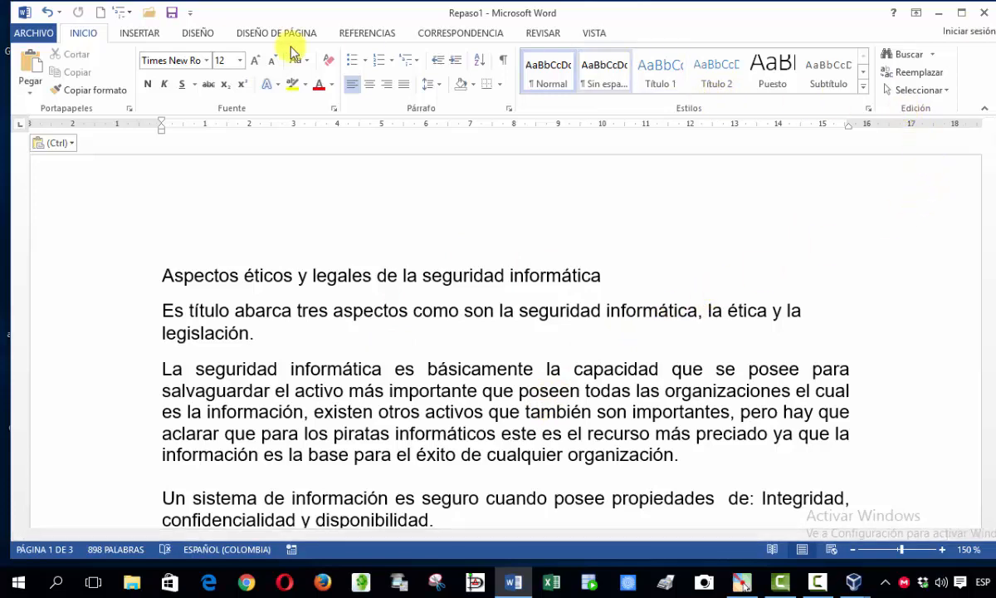
click(35, 33)
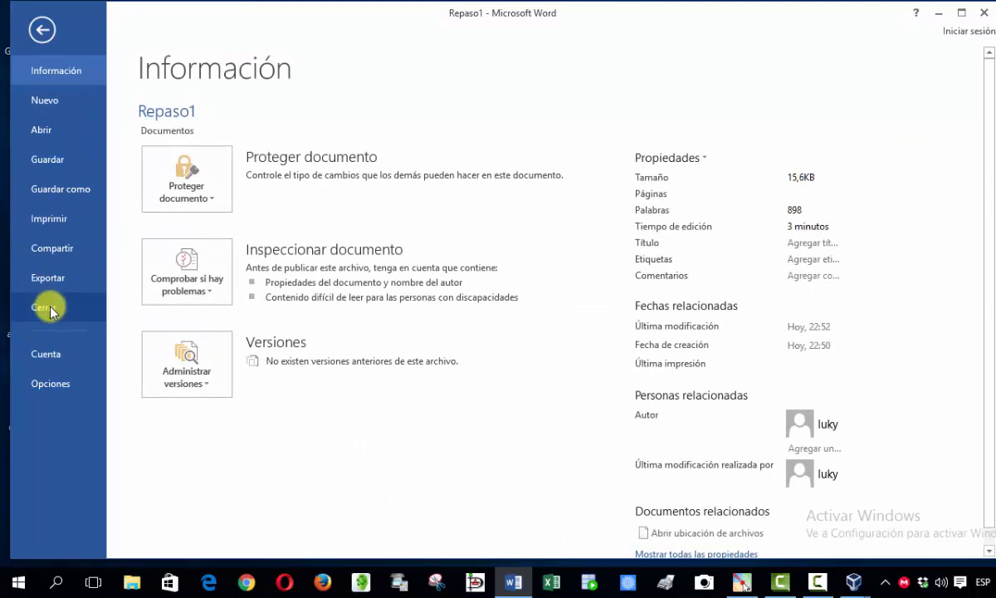
click(50, 308)
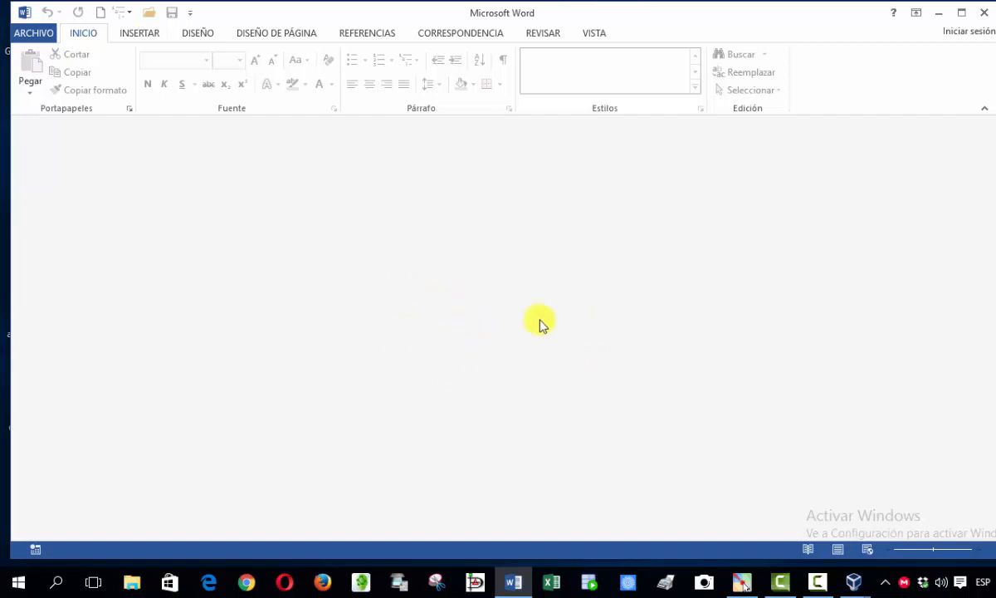
Reopen Repaso1 from the recent documents and close it again.
click(31, 37)
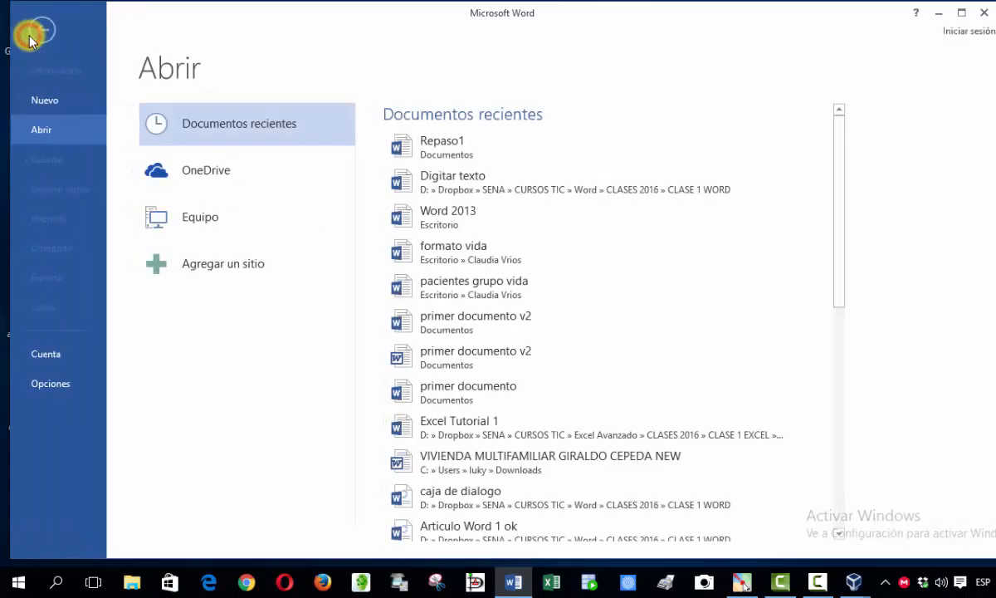
click(43, 131)
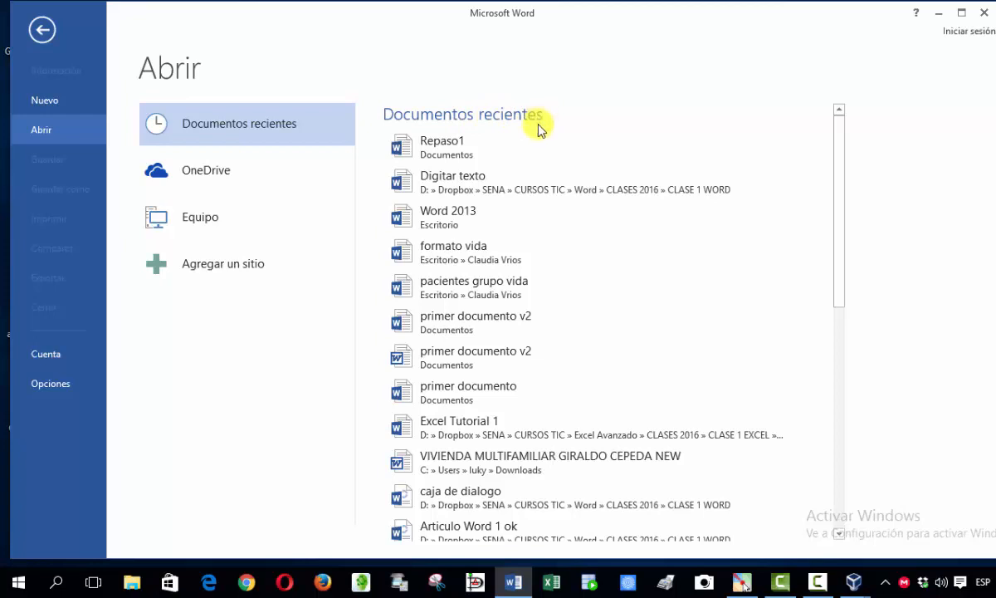
click(440, 153)
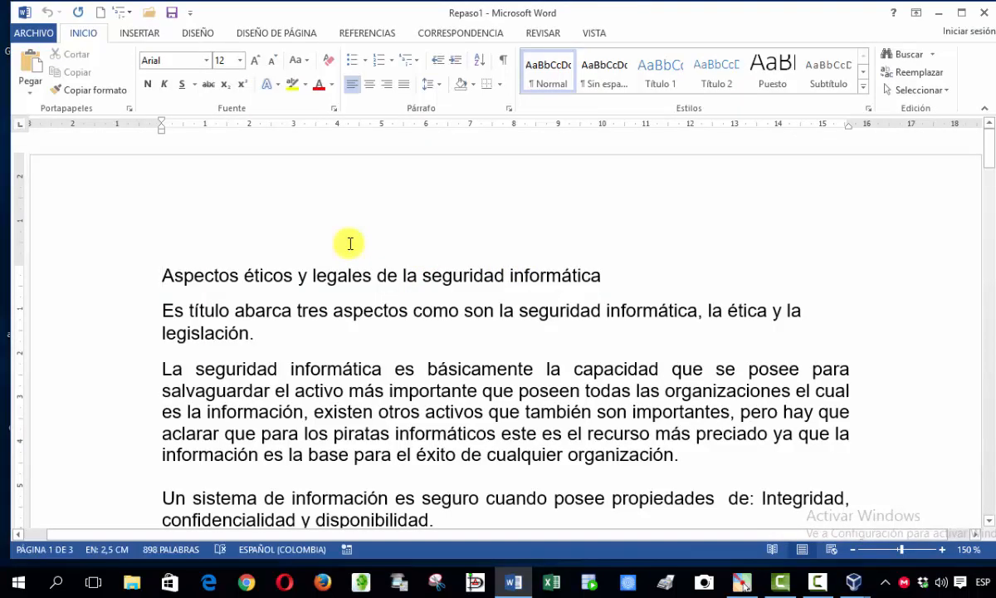
click(33, 35)
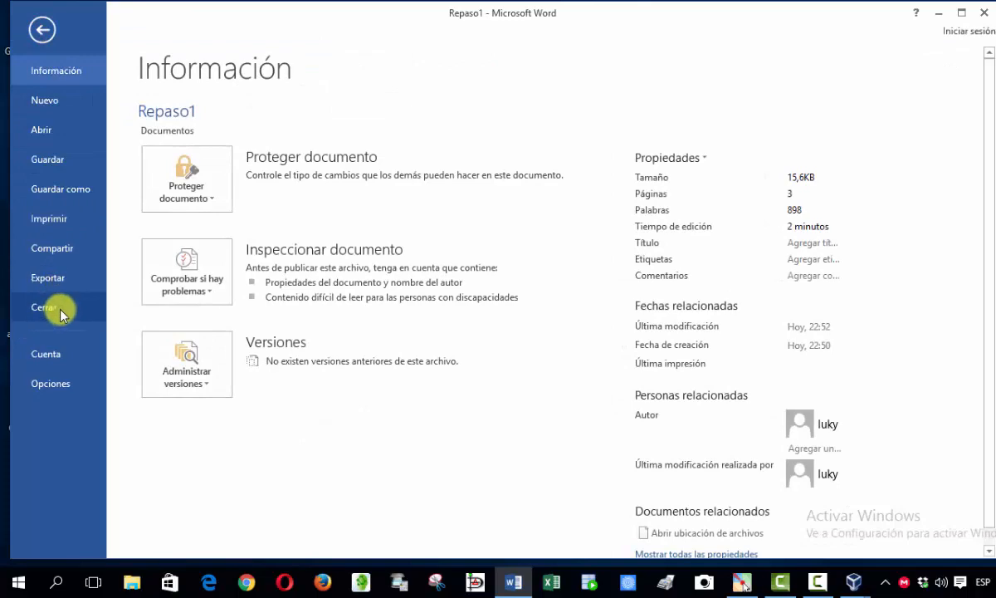
click(58, 308)
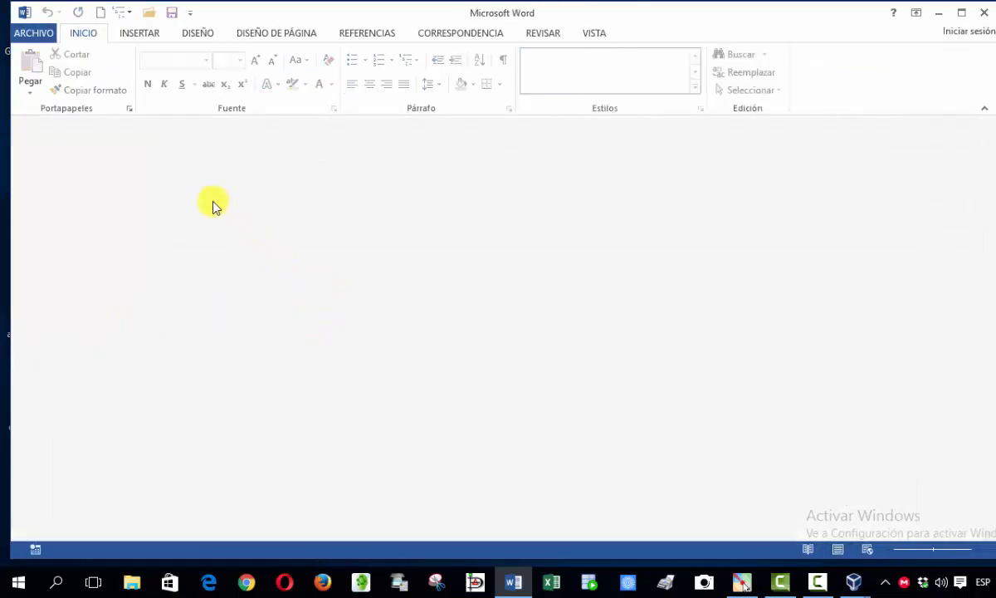
Browse the computer to the Documentos folder and open the Repaso1 document from there.
click(33, 35)
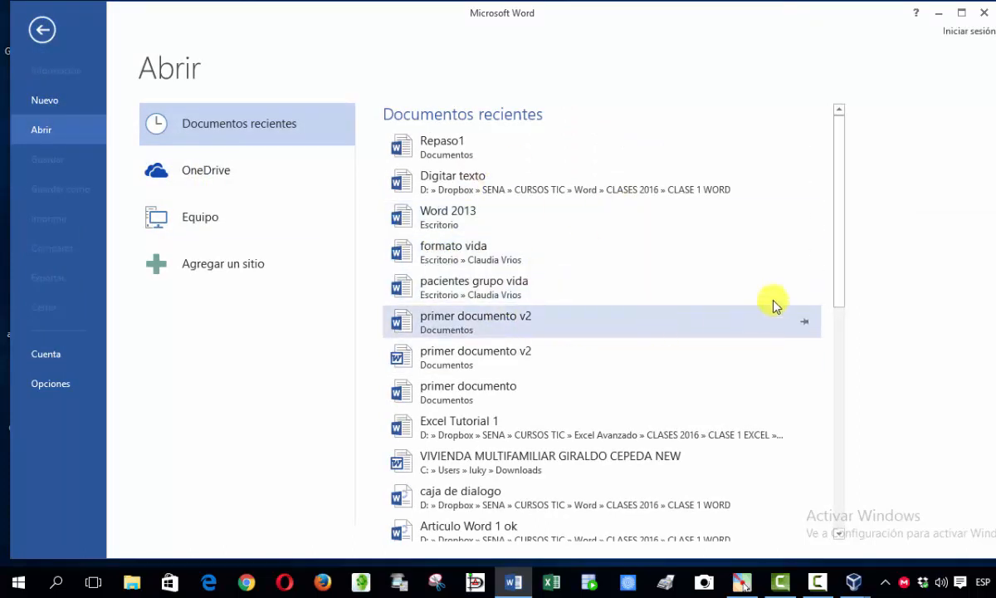
drag(841, 251, 837, 488)
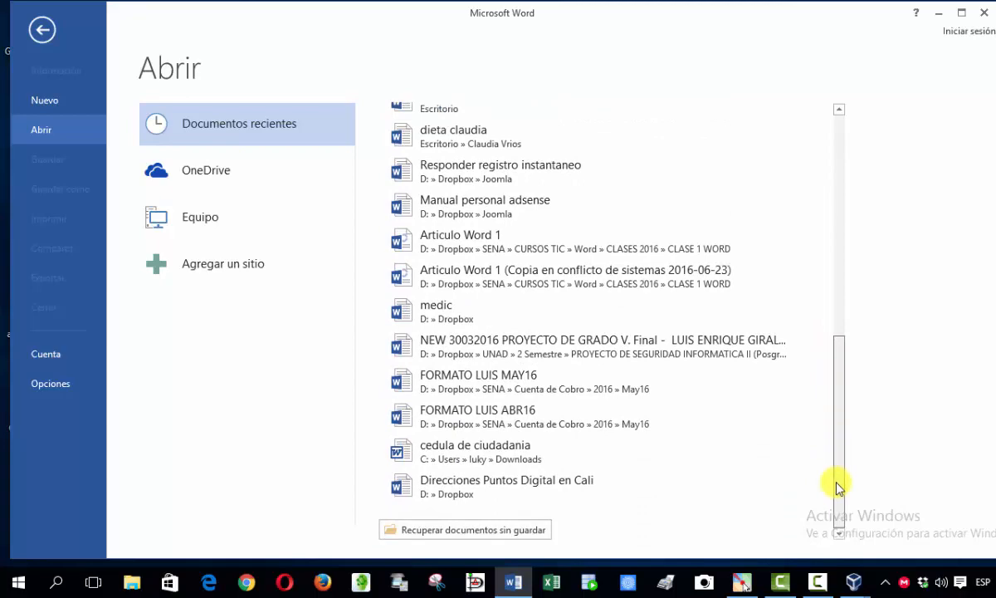
drag(838, 473, 819, 237)
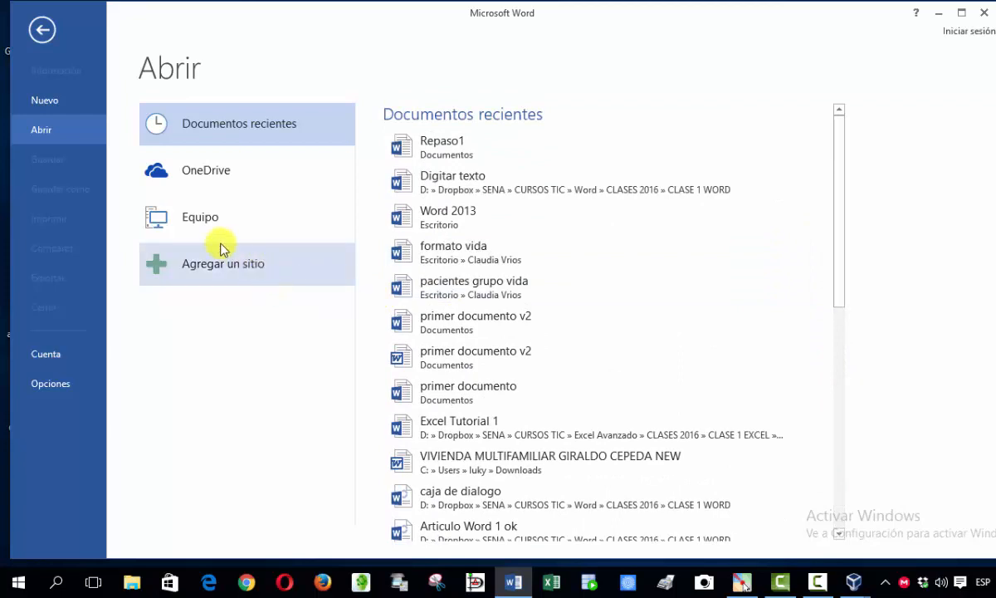
click(191, 224)
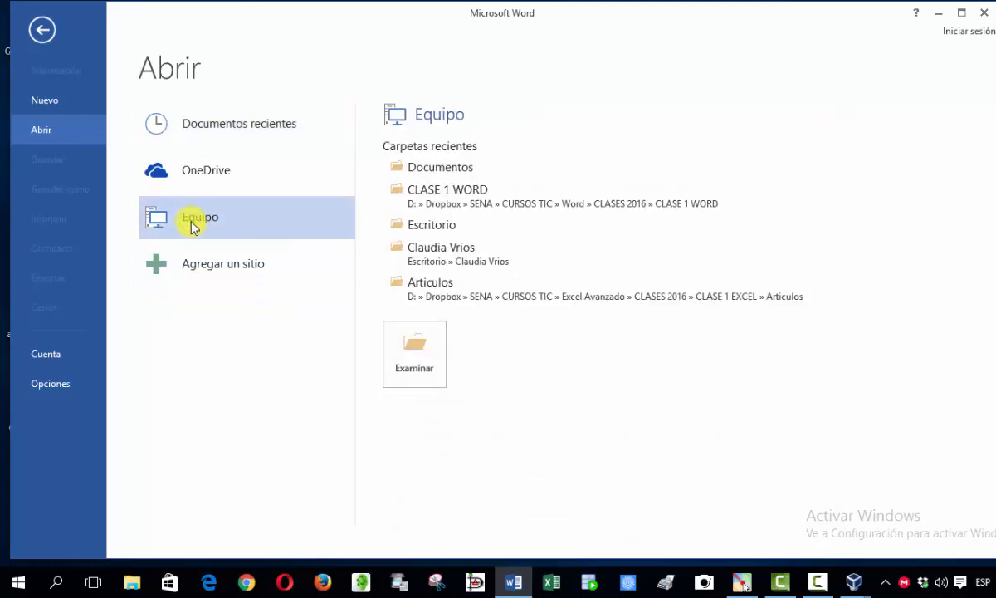
click(414, 372)
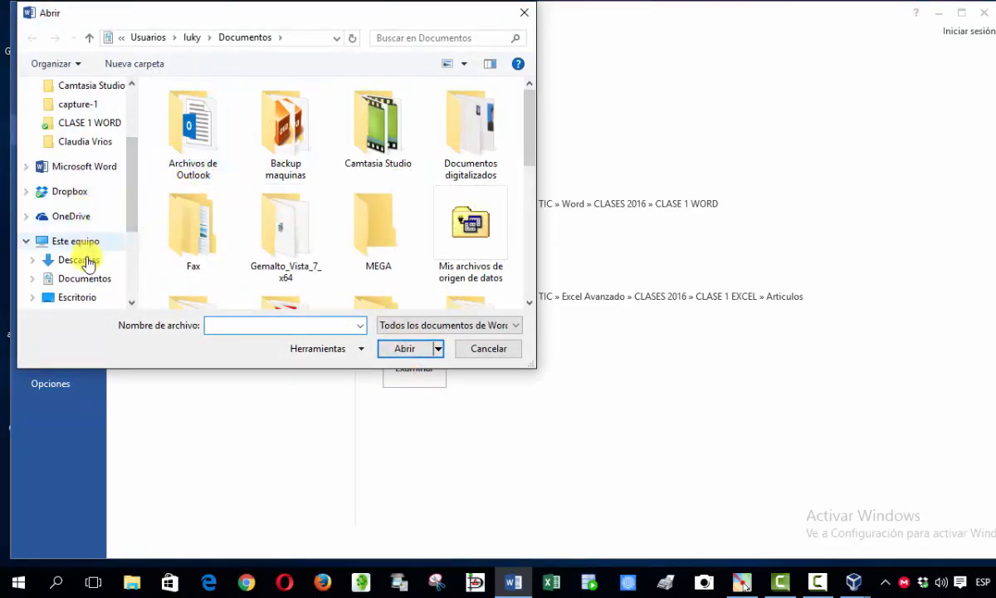
click(128, 218)
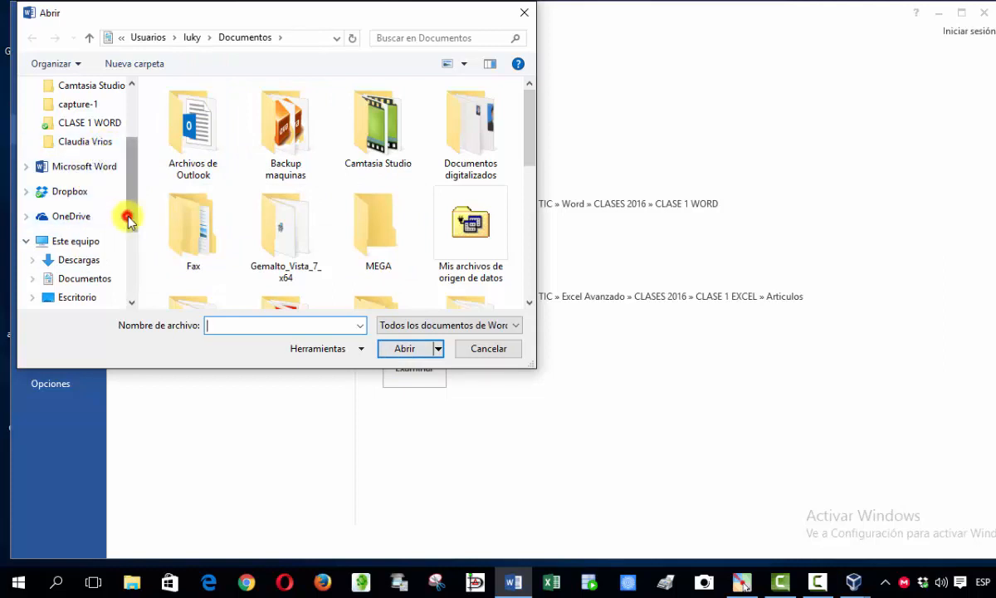
click(90, 282)
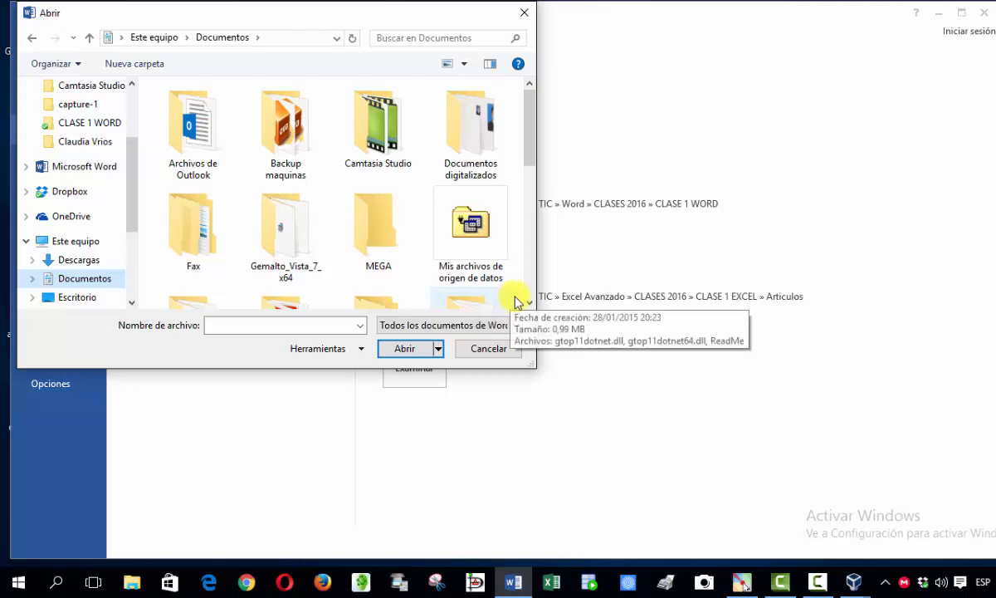
scroll(531, 309, down, 5)
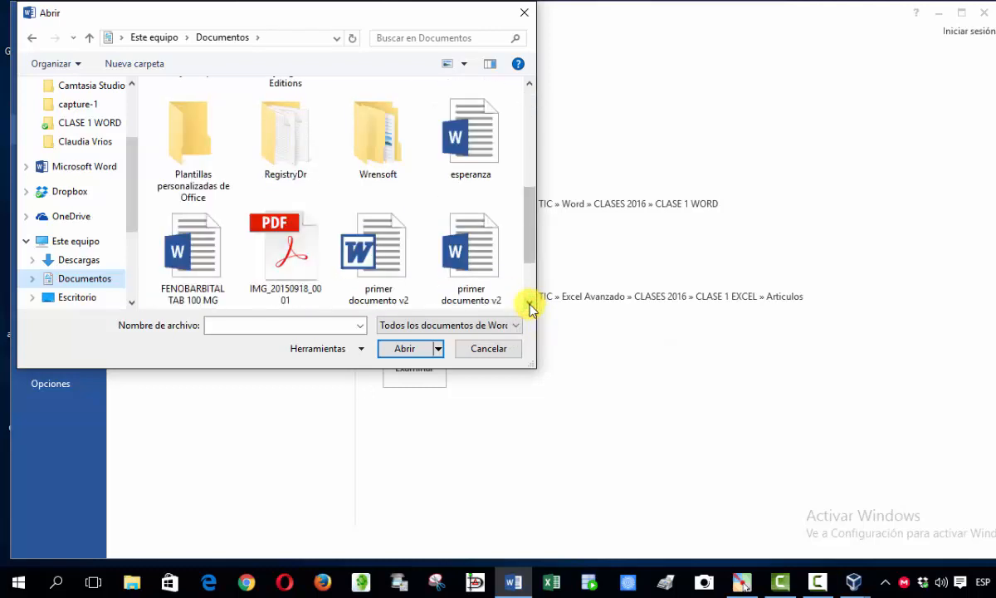
scroll(532, 308, down, 2)
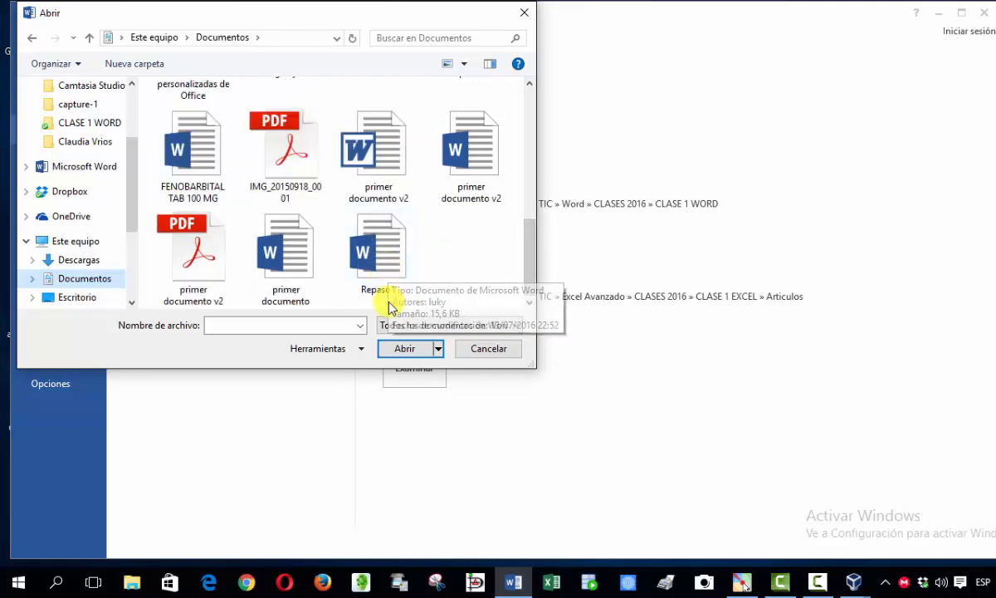
double_click(375, 246)
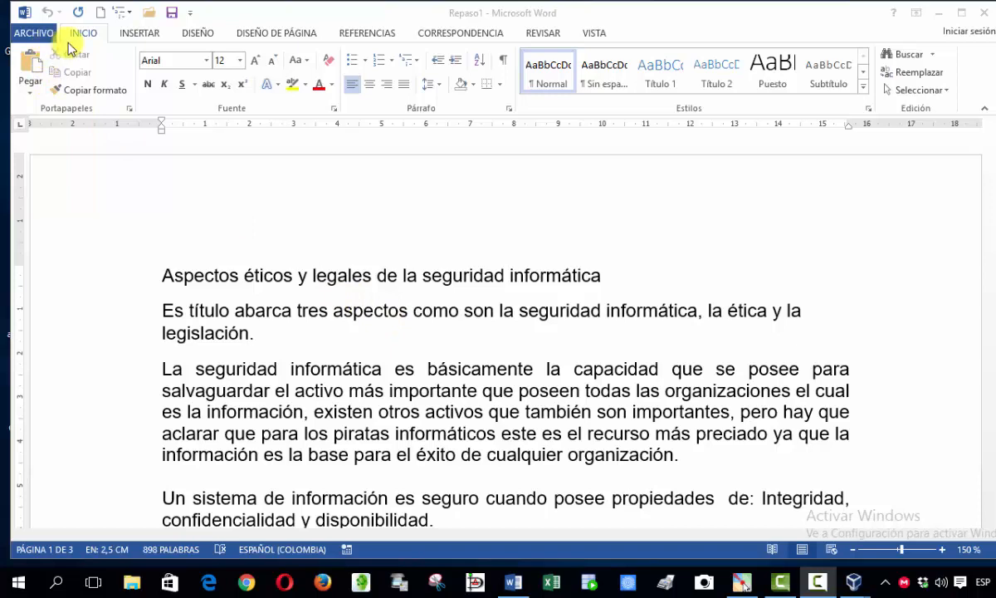
Open the print settings for Repaso1 and check which printers are available.
click(39, 36)
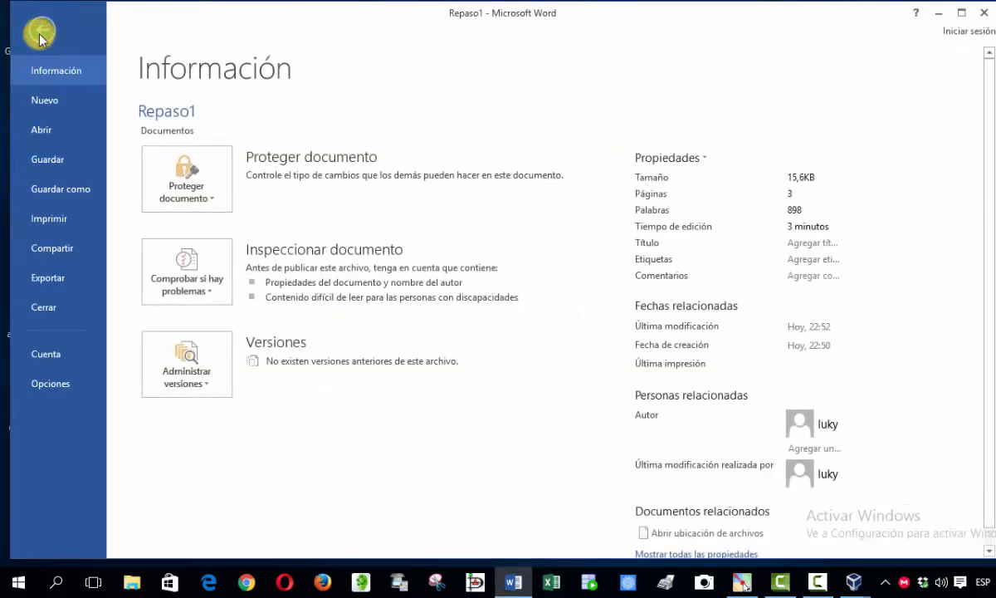
click(50, 223)
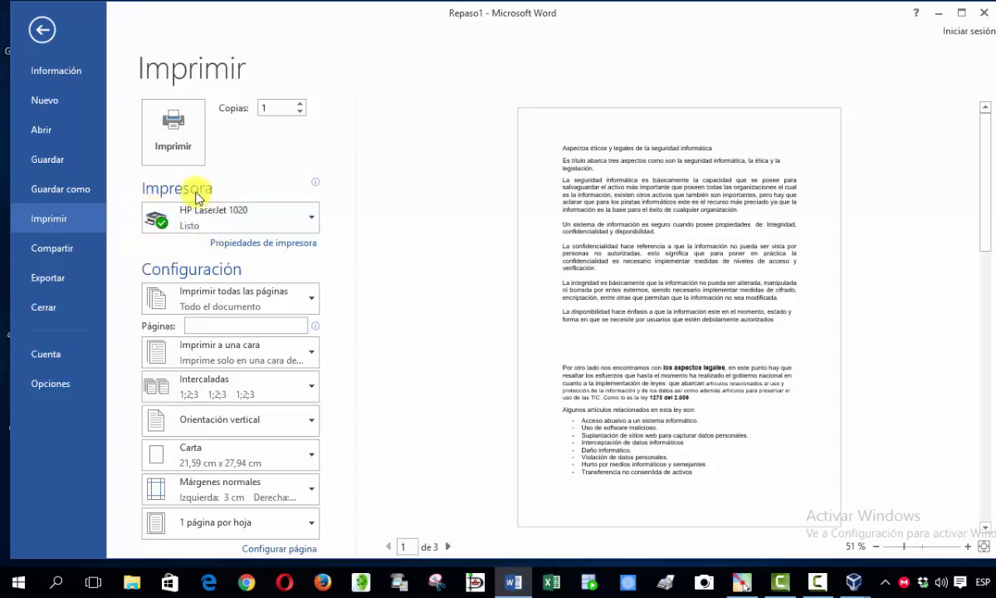
mouse_move(191, 224)
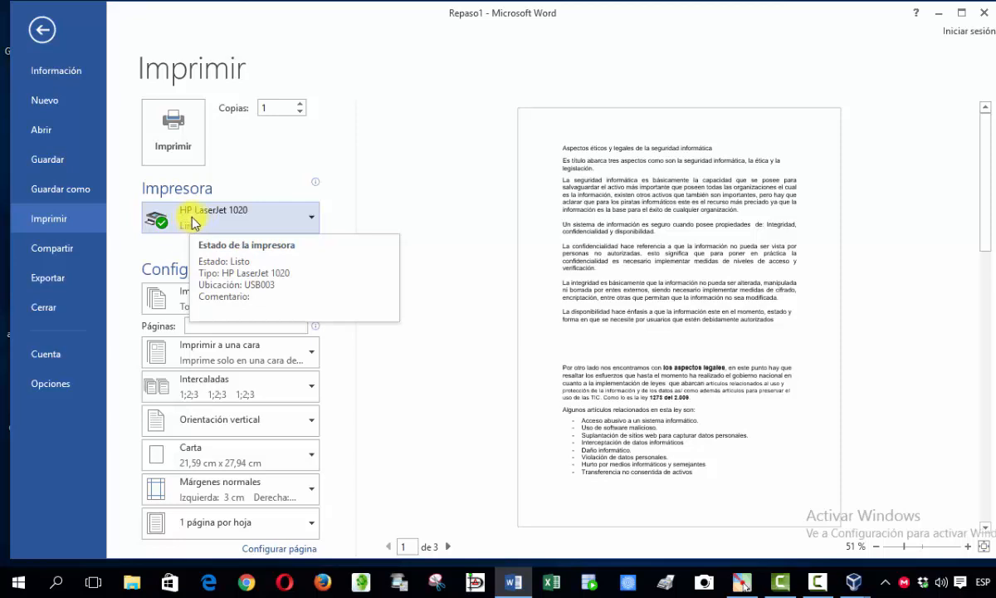
click(313, 220)
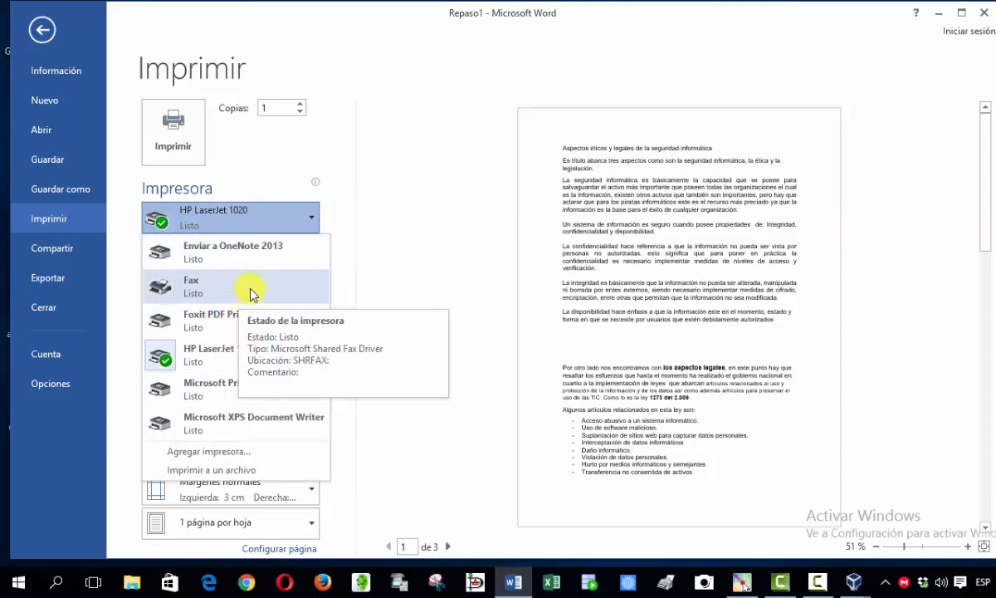
click(356, 223)
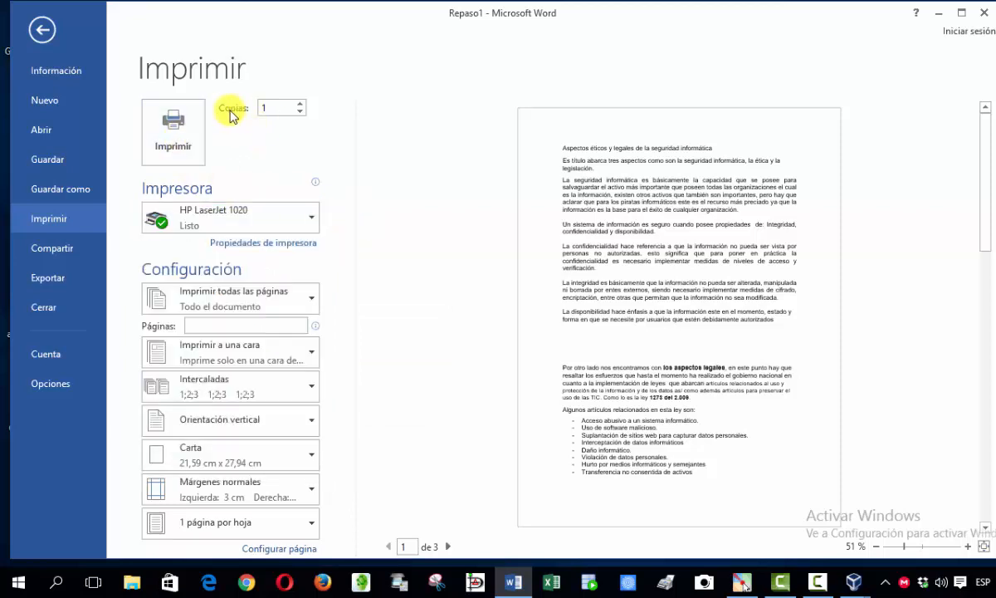
Raise the number of print copies one at a time and lower it back to 1.
click(300, 105)
click(300, 105)
click(300, 105)
click(300, 104)
click(301, 115)
click(300, 115)
click(301, 115)
click(300, 116)
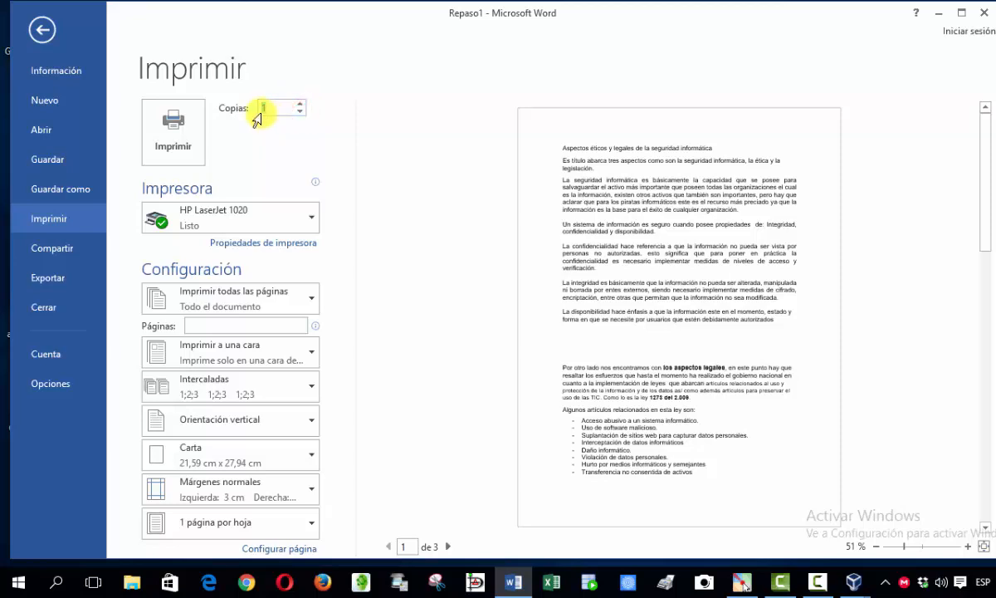
Set the number of copies to print to 50.
click(291, 111)
drag(288, 111, 265, 107)
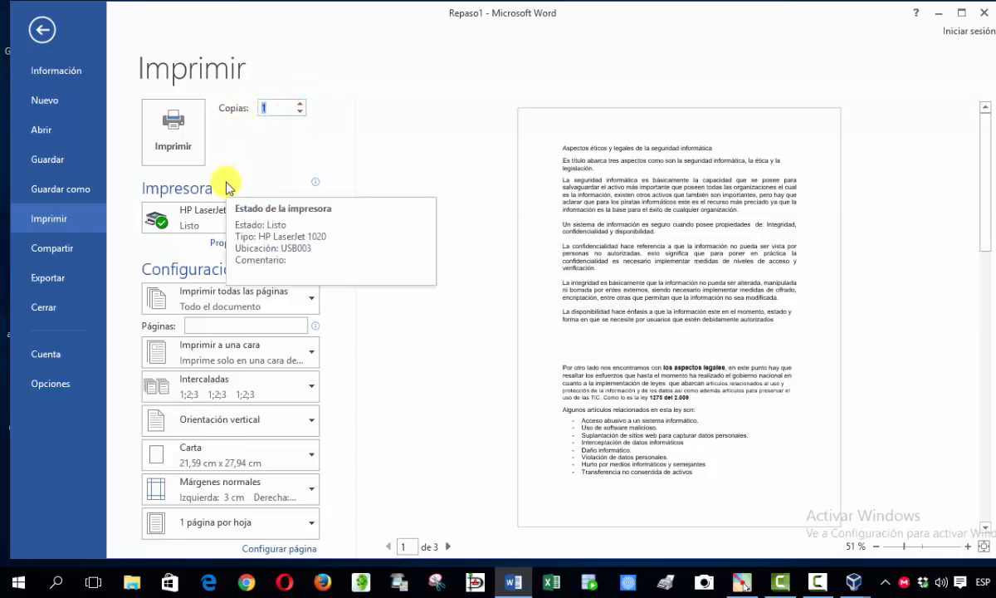
text(50)
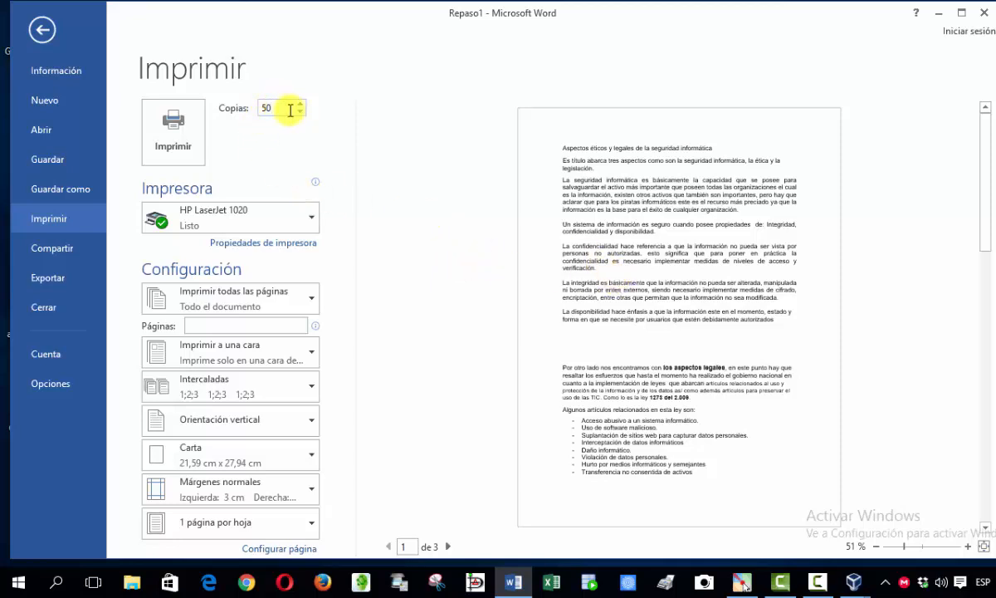
Set the number of copies to print to 1 and check the one-sided and double-sided printing options.
drag(289, 108, 263, 112)
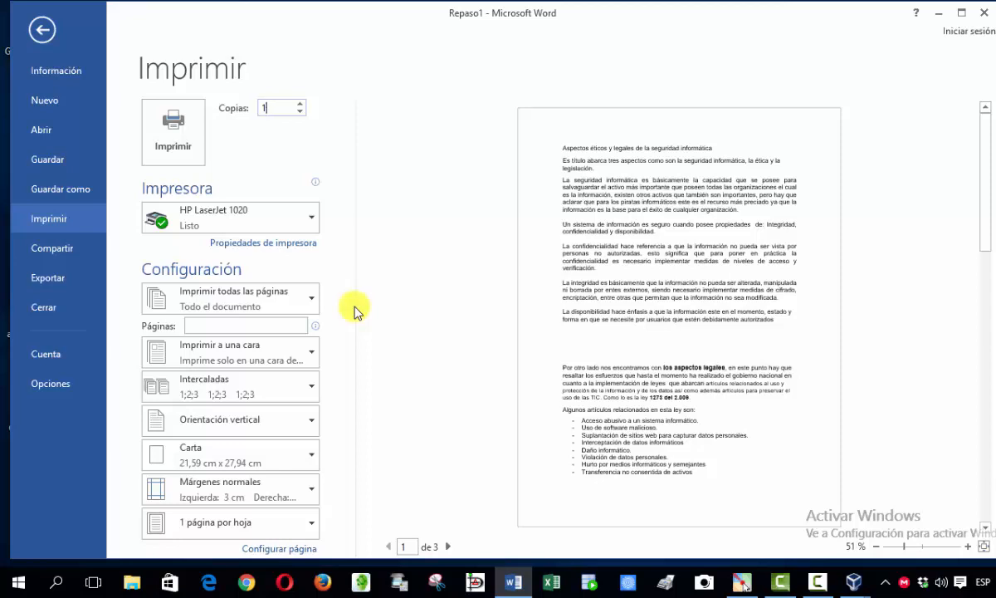
click(305, 351)
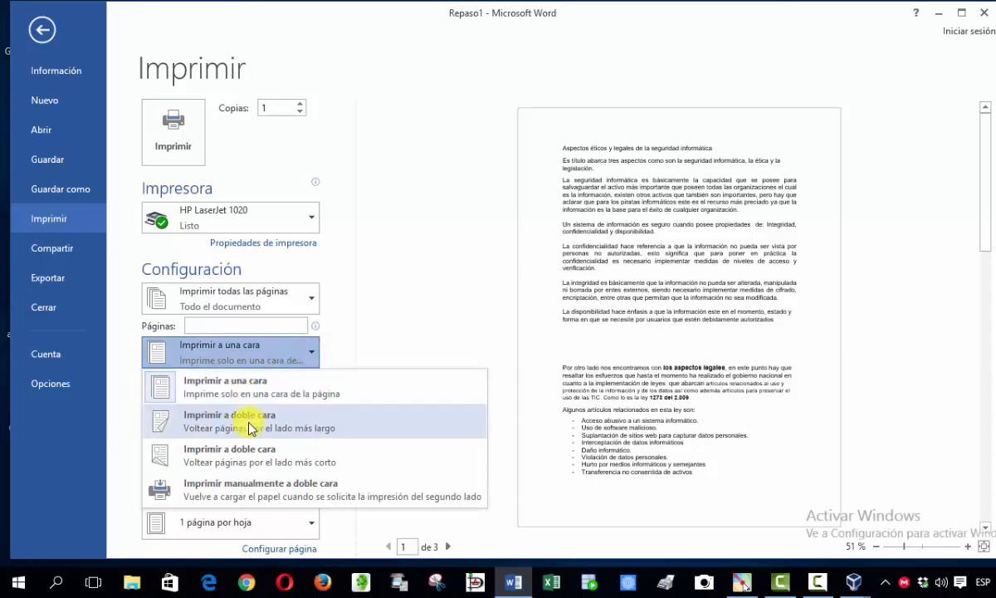
click(349, 320)
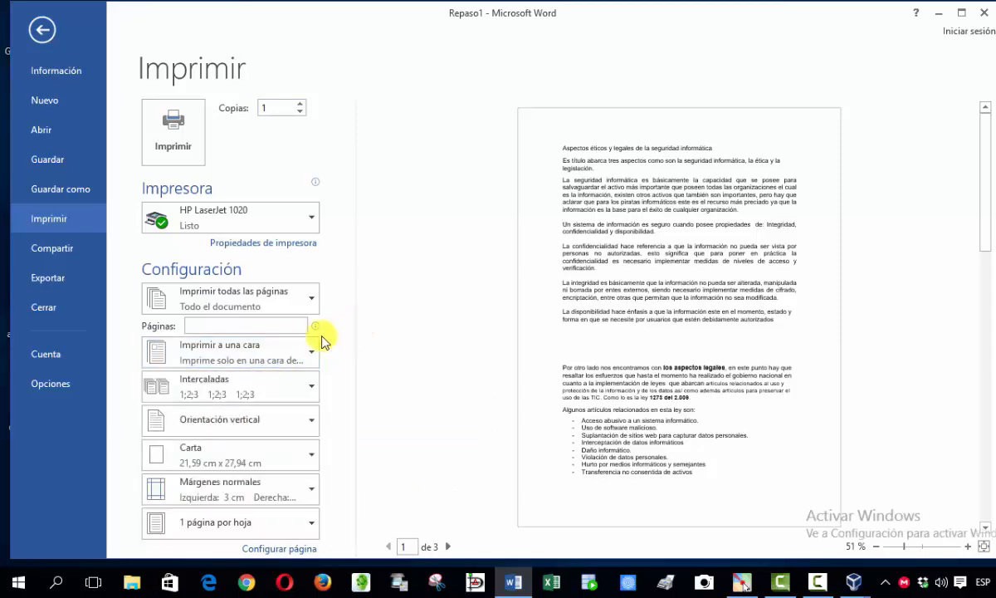
Set the pages to print to the individual pages 1,5,15.
mouse_move(287, 333)
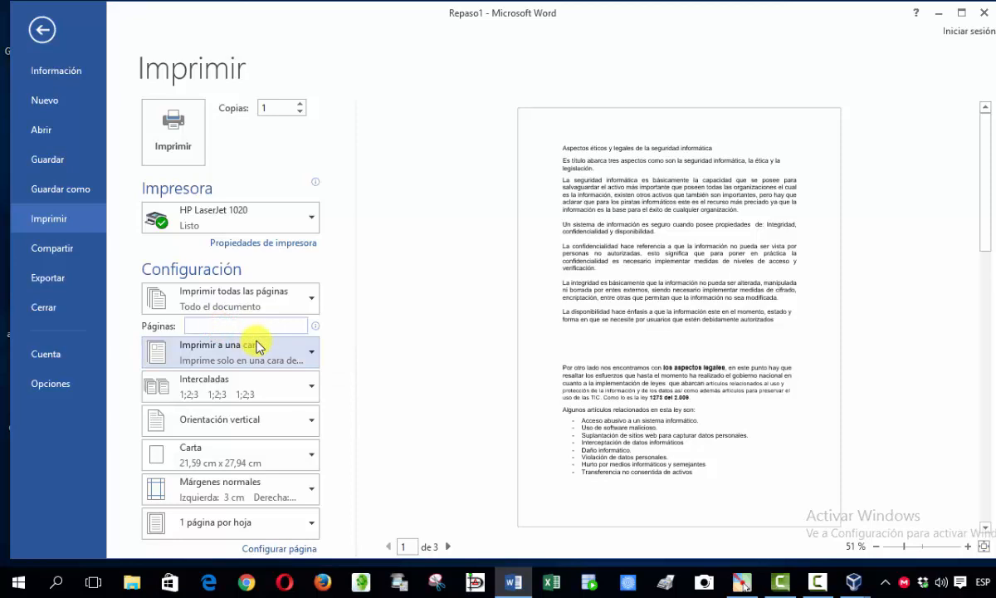
text(1,5,15)
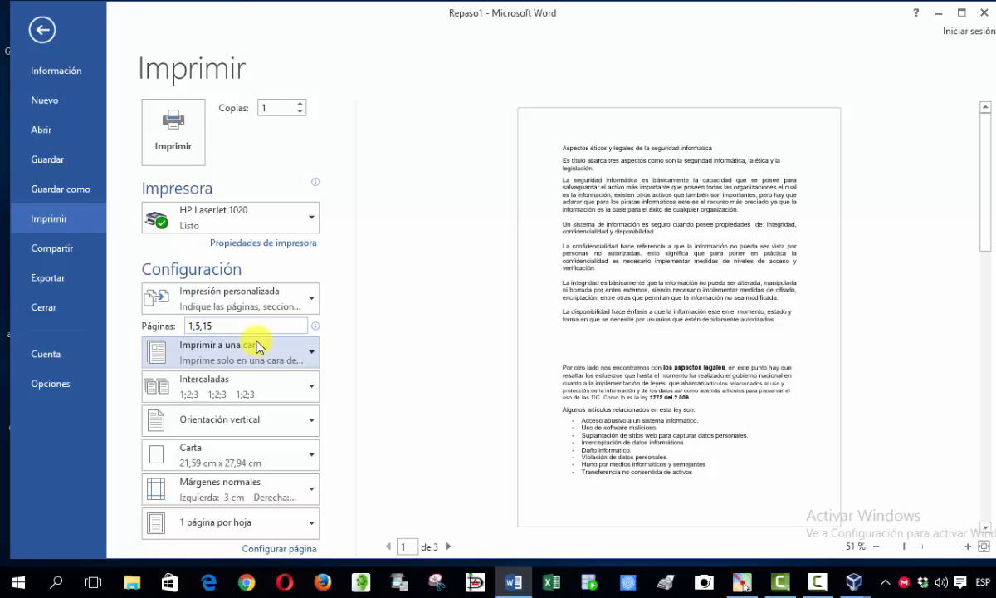
Replace the list of individual pages to print with the page range 1-5.
key(BackSpace)
key(BackSpace)
key(BackSpace)
key(BackSpace)
key(BackSpace)
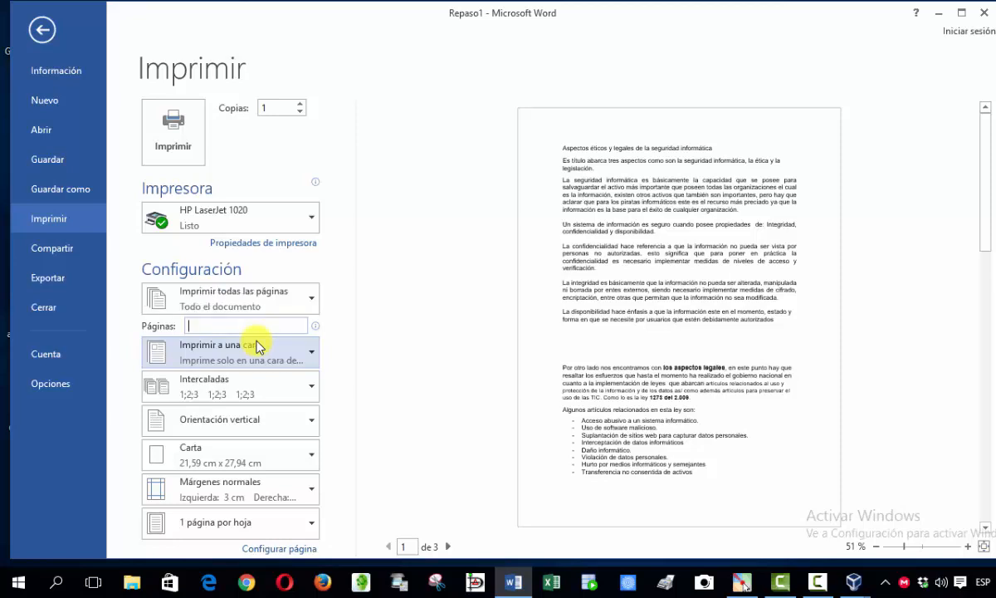
text(1-5)
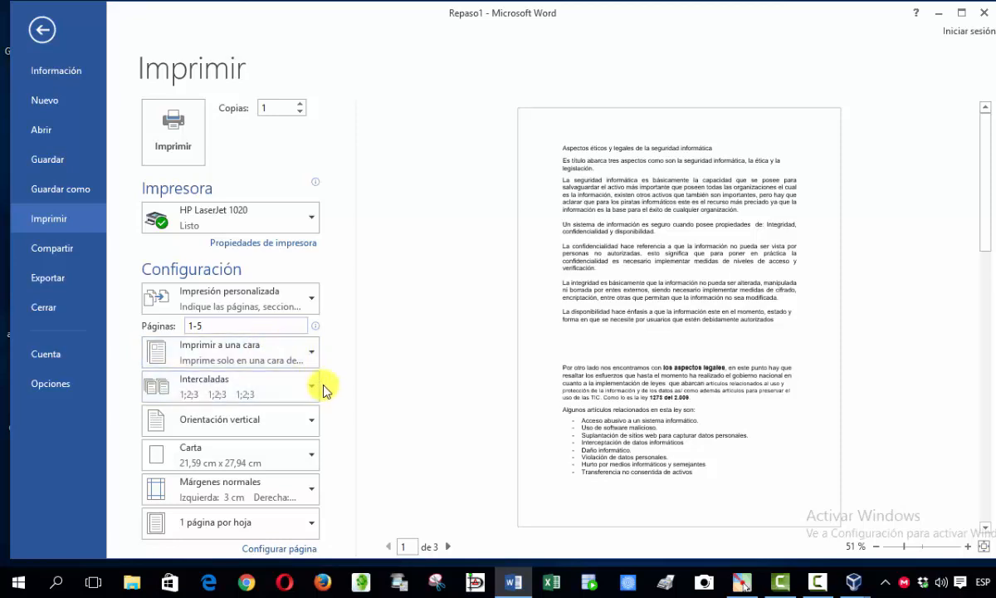
Check the available paper sizes and margin presets in the print settings, and return to the Repaso1 text.
click(314, 462)
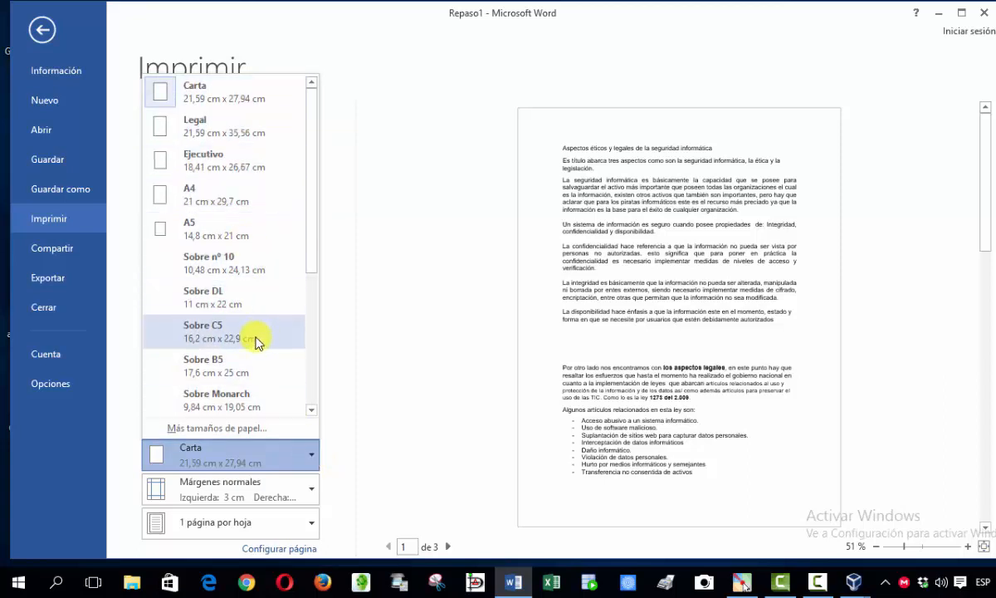
click(363, 404)
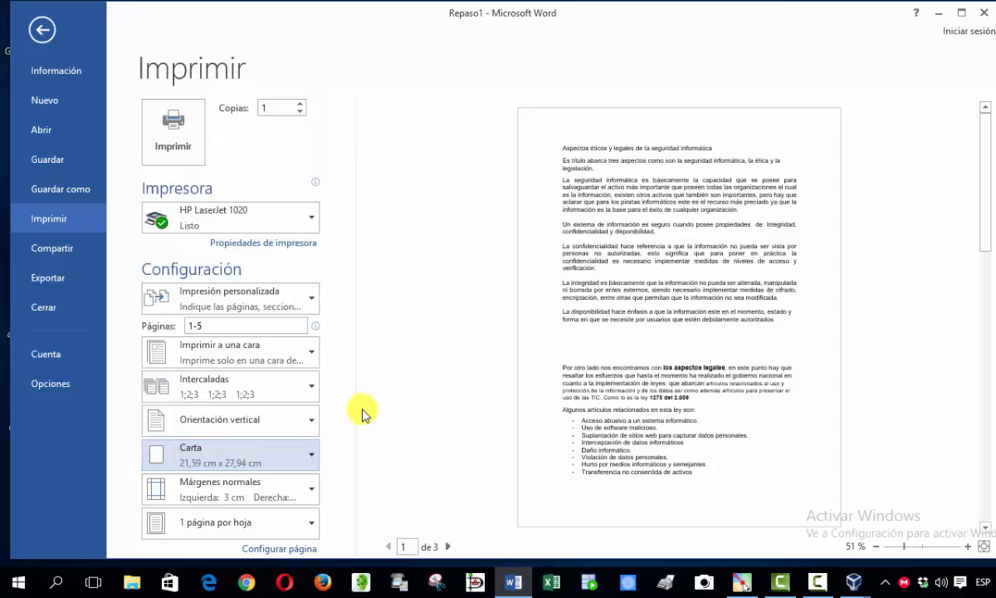
click(308, 490)
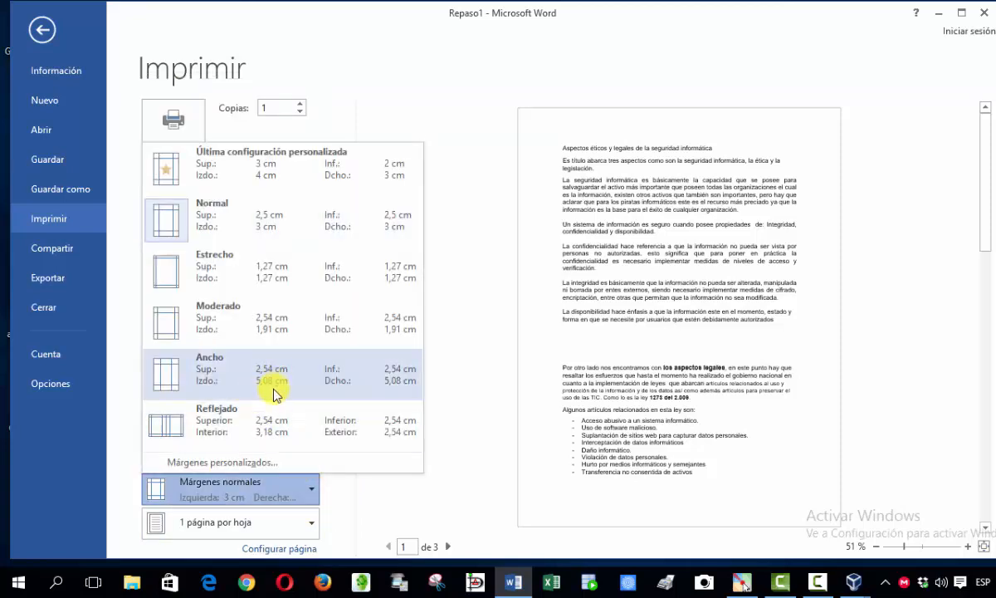
click(426, 496)
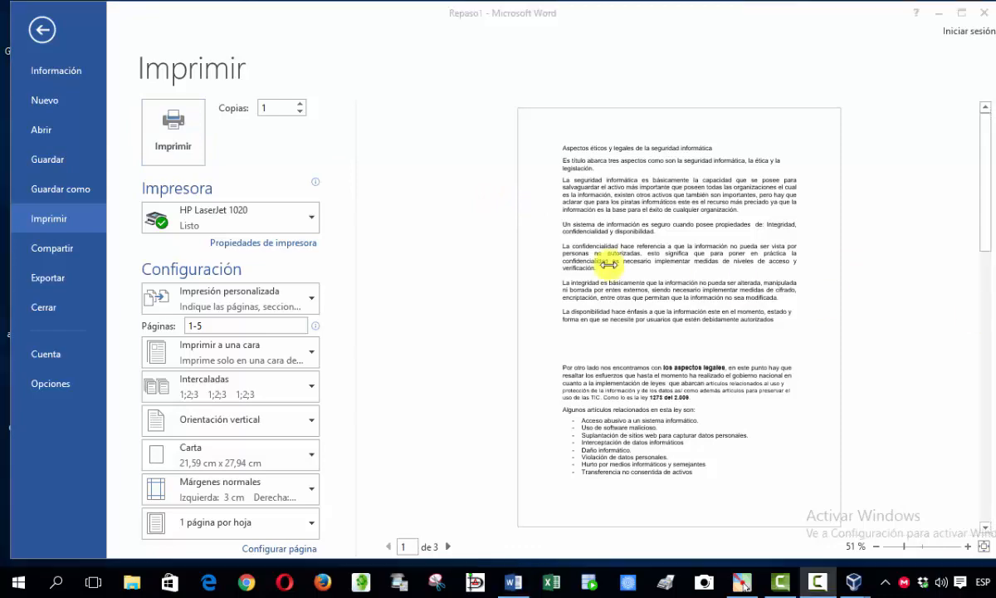
click(37, 33)
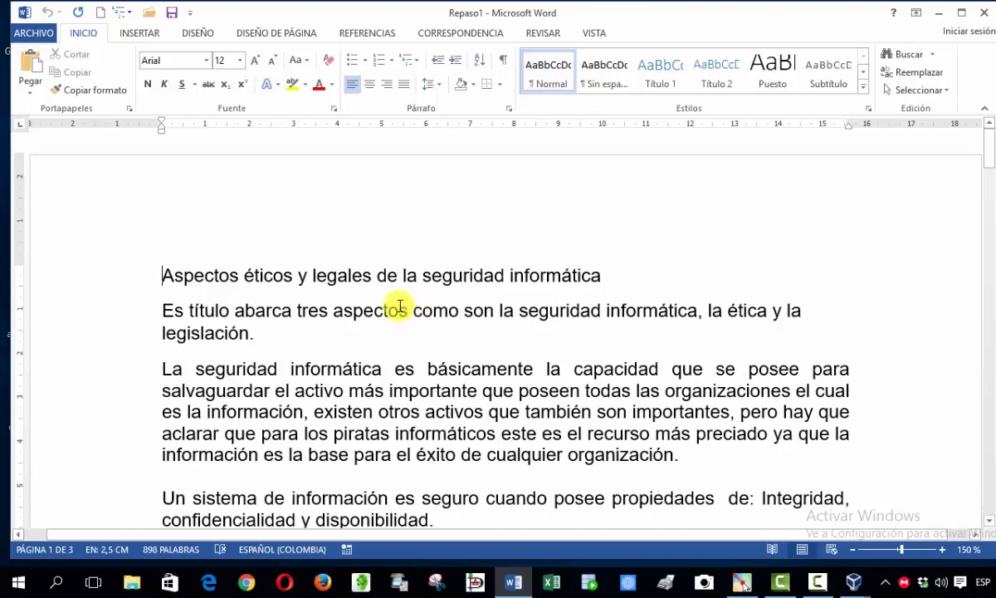
double_click(313, 309)
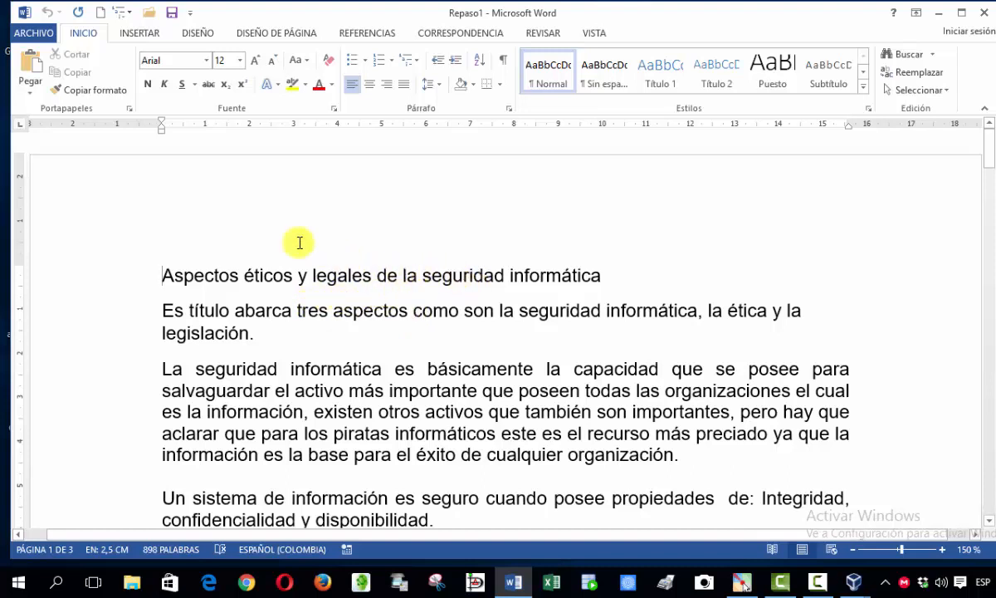
Create a quick new blank document alongside Repaso1 and close it again, returning to Repaso1.
click(100, 18)
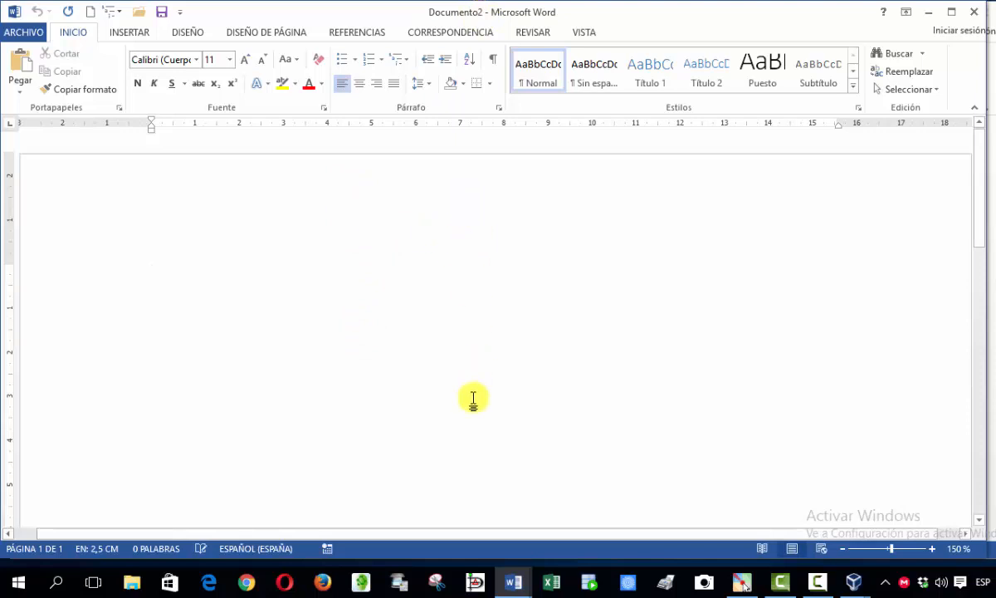
mouse_move(514, 586)
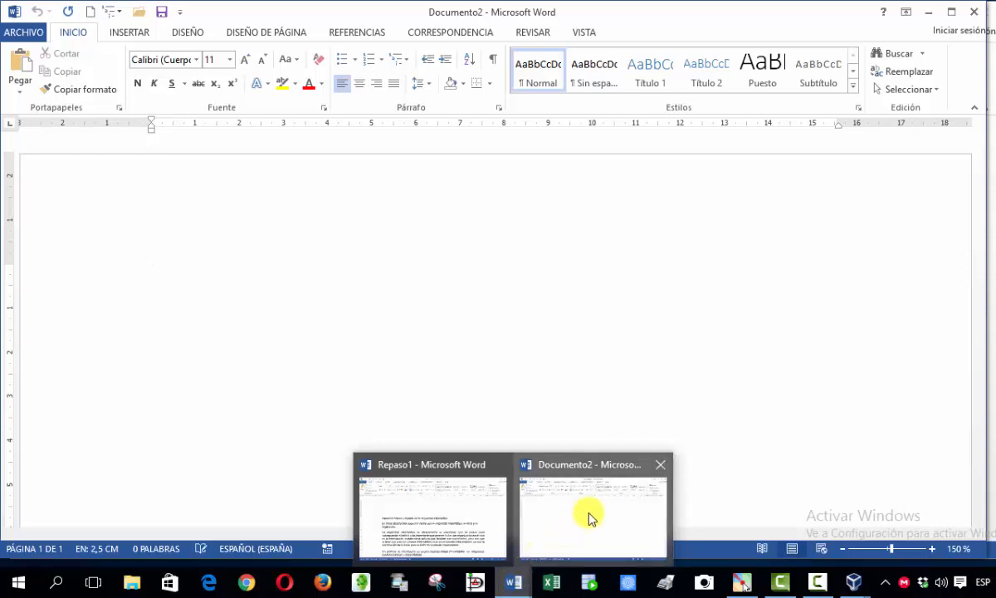
click(660, 469)
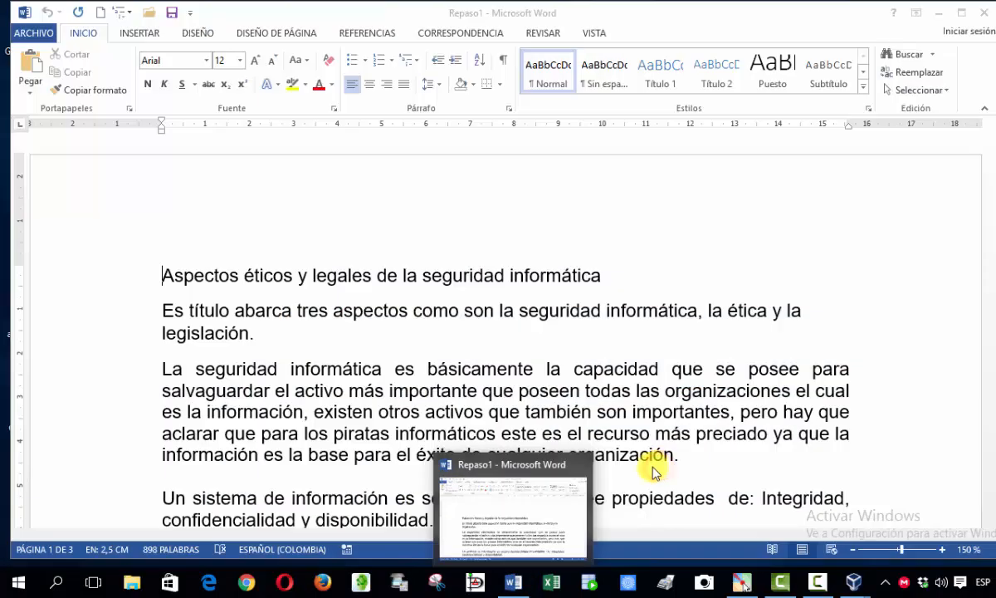
click(512, 529)
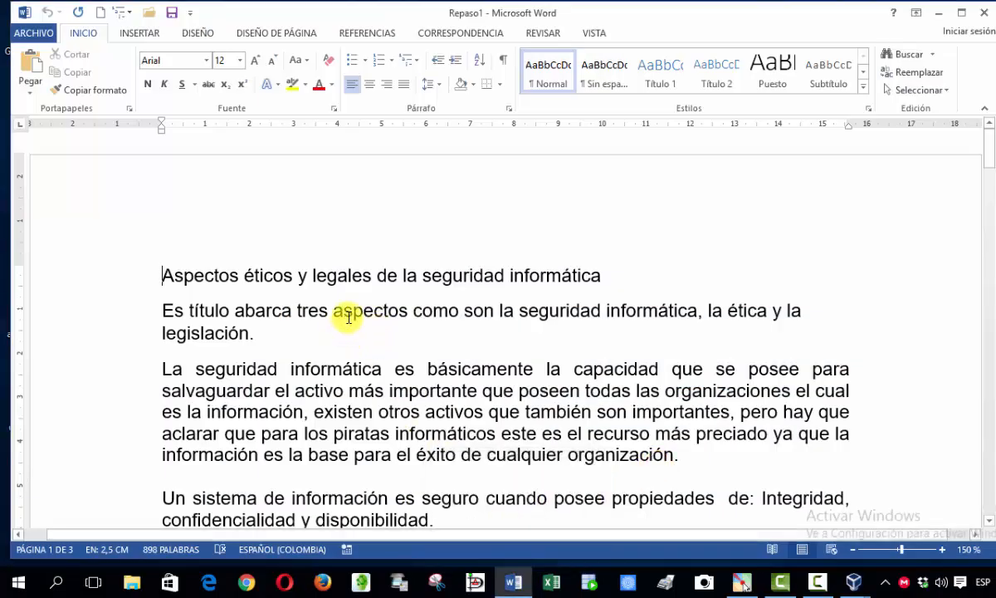
Create a document from the Documento en blanco template, preview both open Word windows, and close the new document.
click(33, 32)
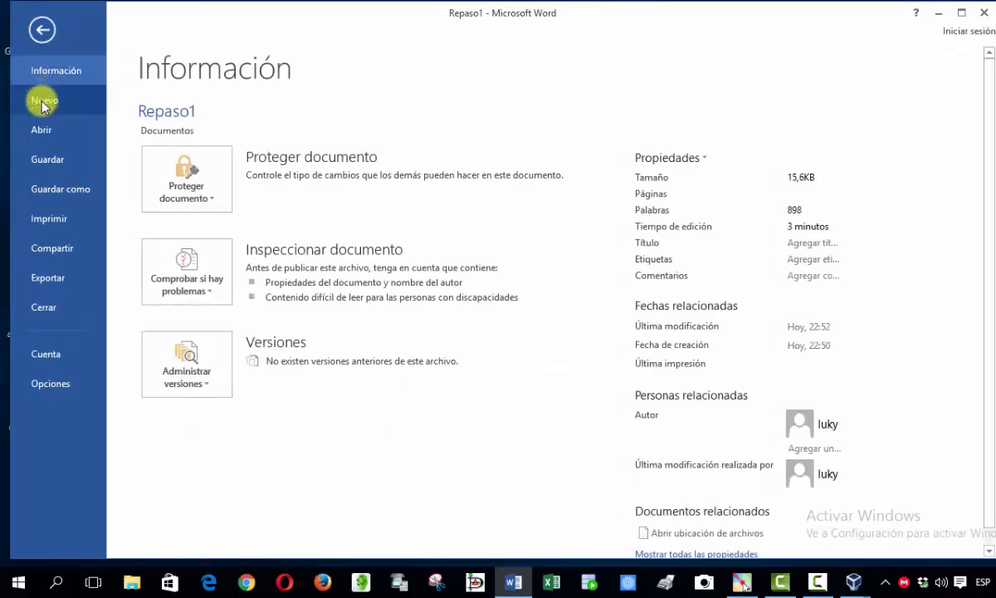
click(45, 102)
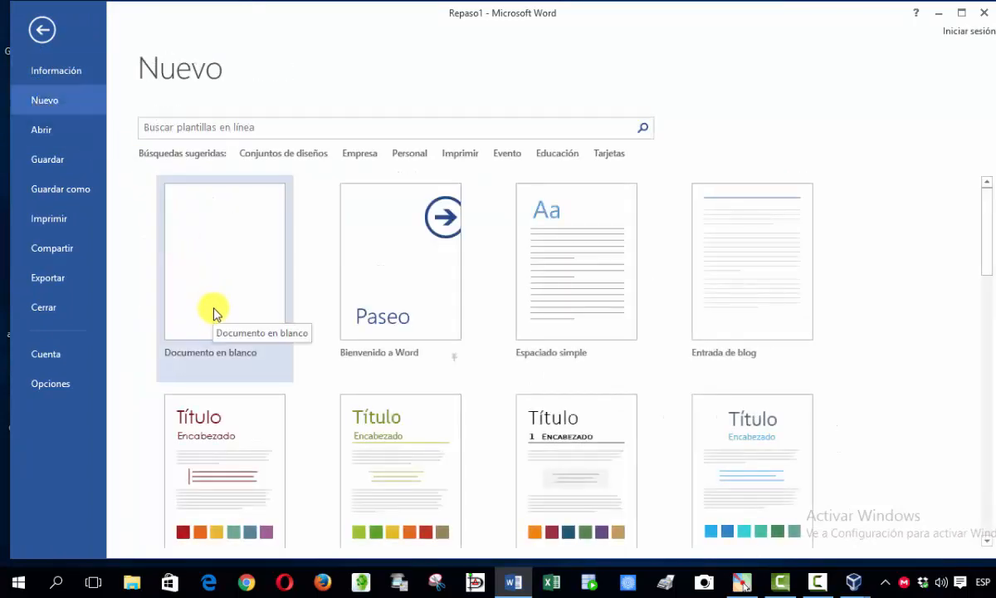
click(215, 292)
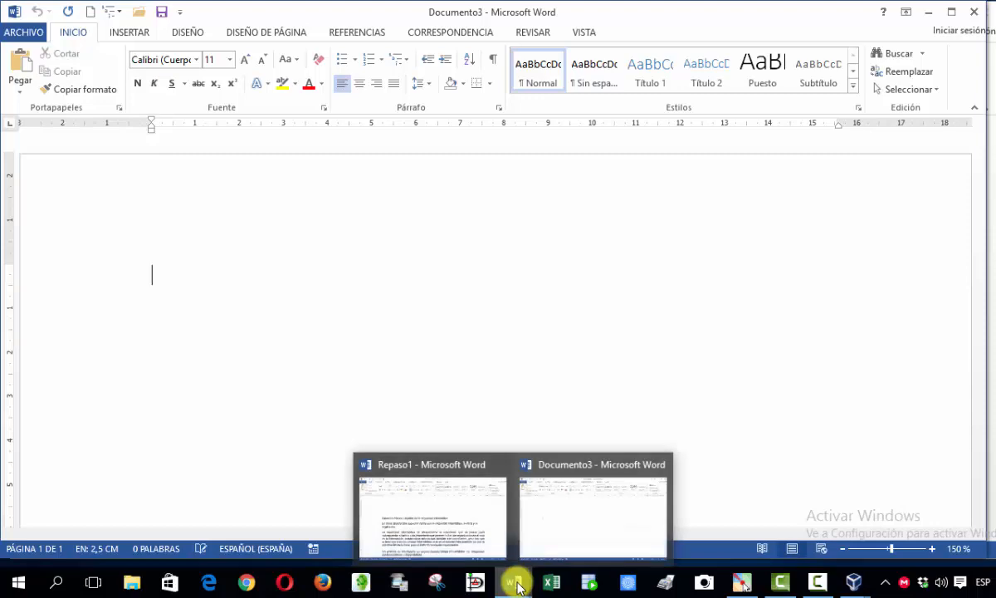
mouse_move(436, 518)
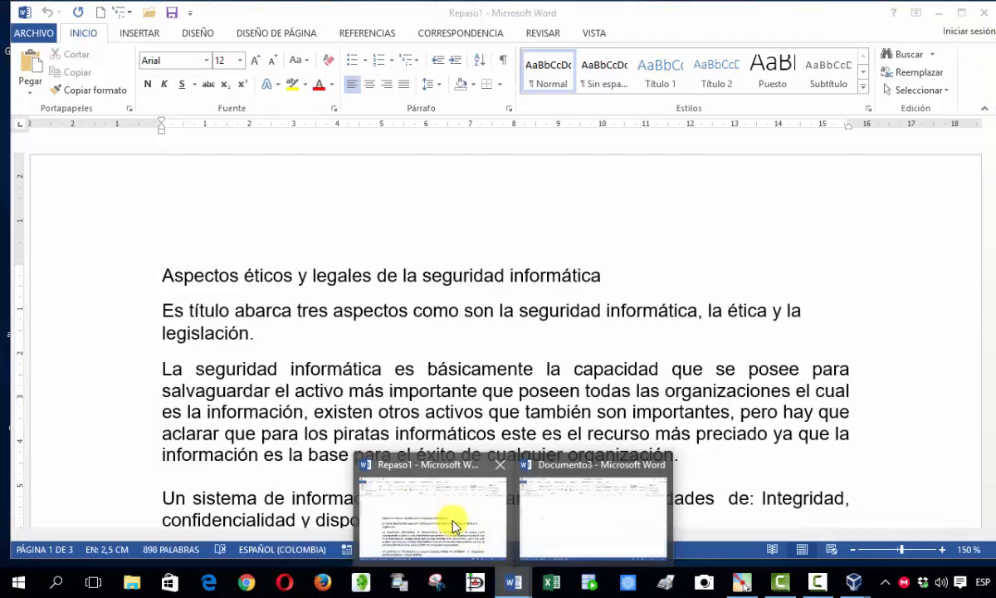
mouse_move(570, 522)
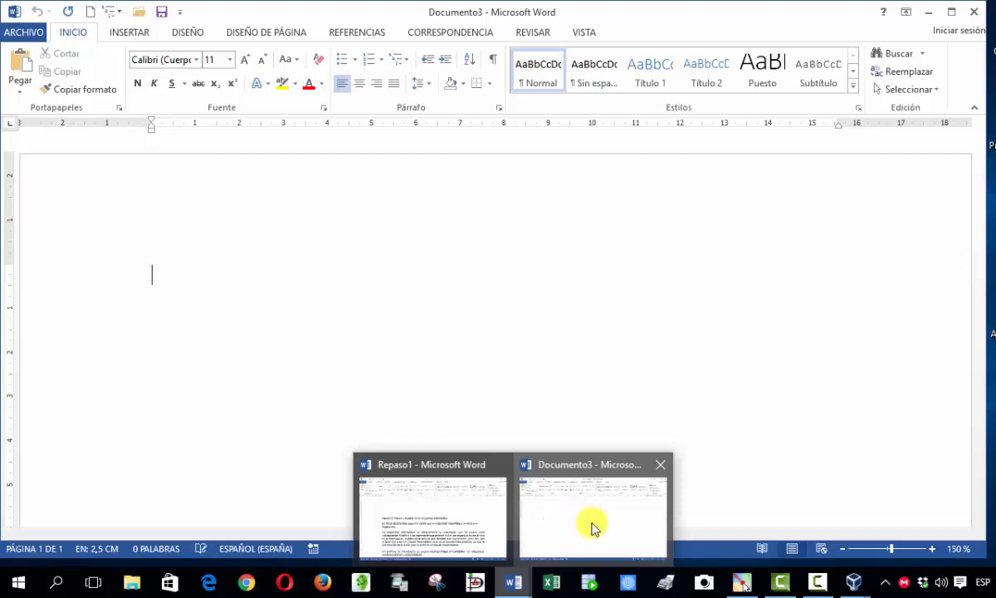
click(661, 471)
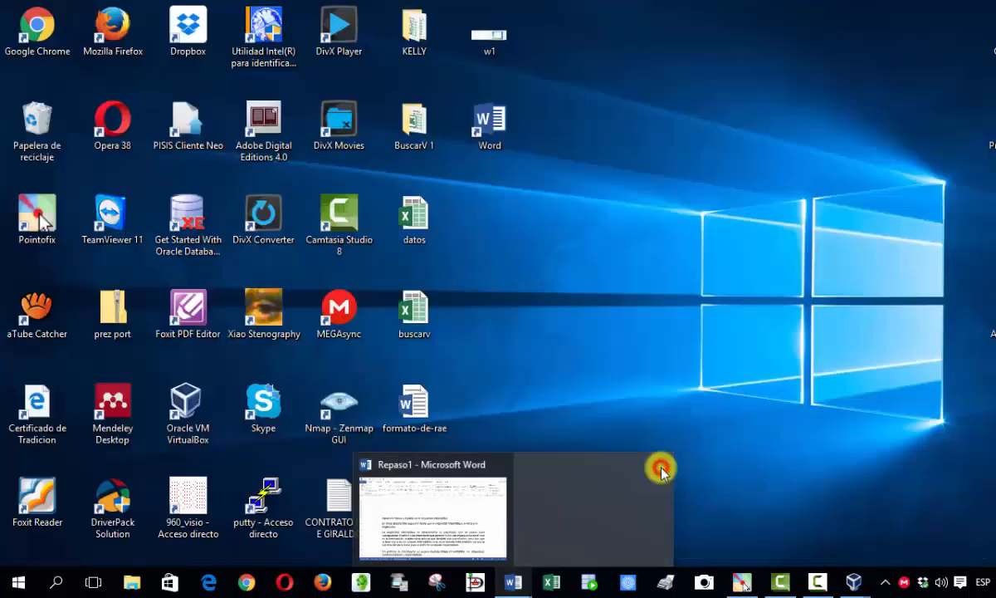